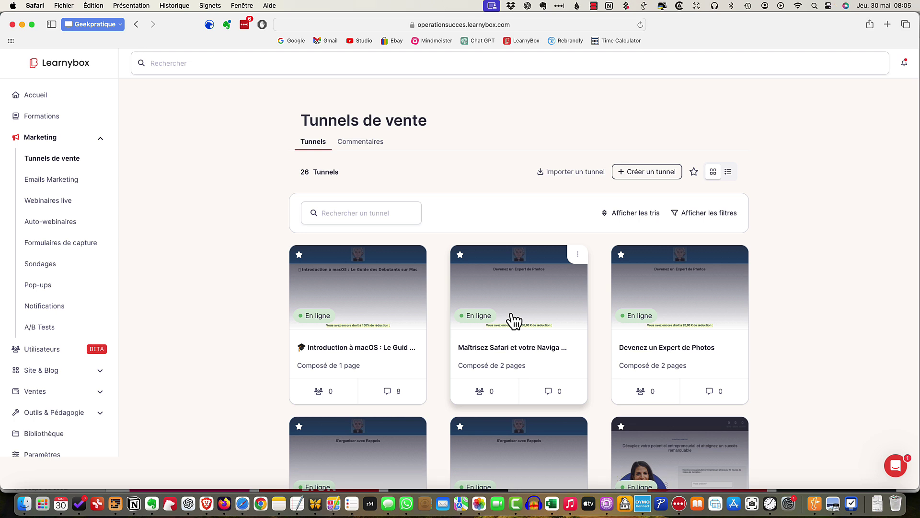
# Open the "Maîtrisez Safari et votre Navigation Web sur Mac" funnel and review its public sales page and the linked payment page.
pyautogui.click(512, 315)
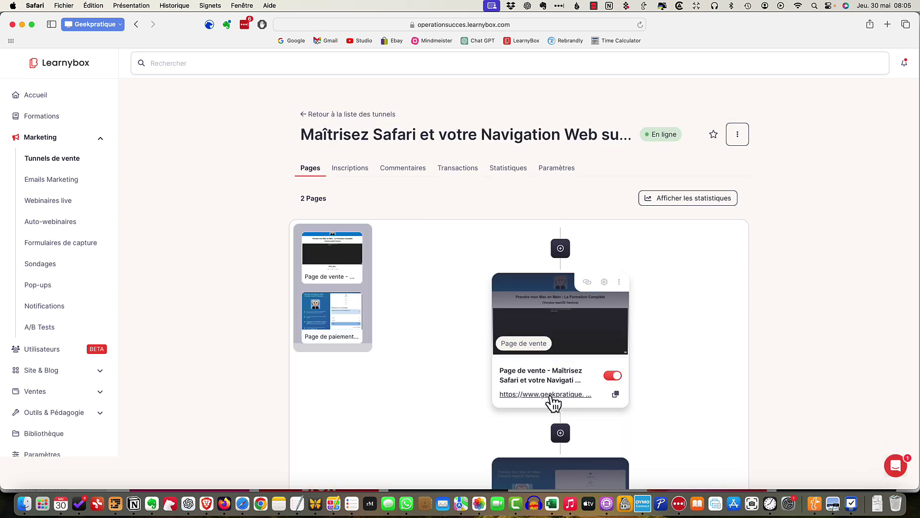
pyautogui.click(549, 395)
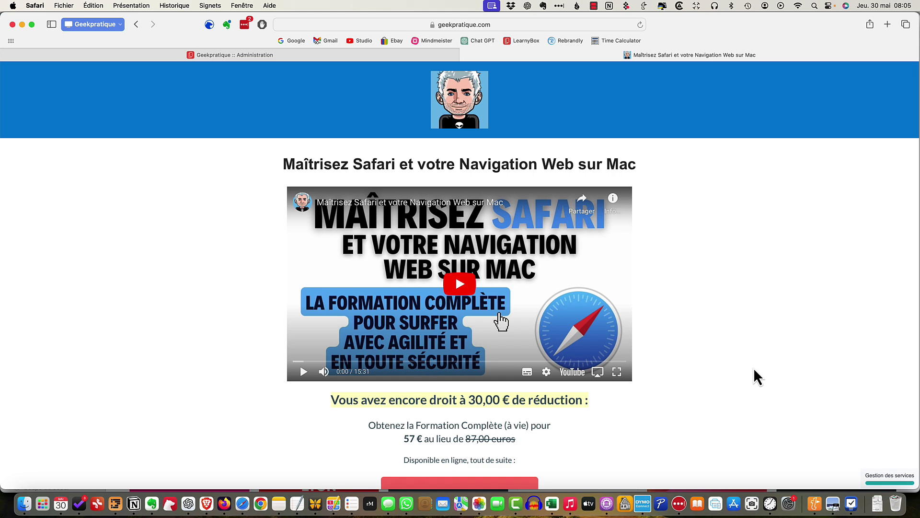
pyautogui.scroll(-5, 753, 369)
pyautogui.scroll(4, 755, 382)
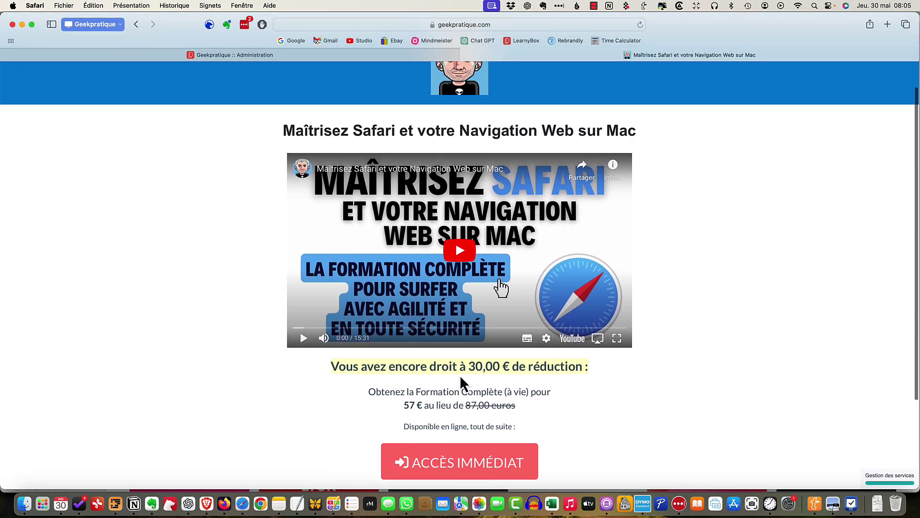
pyautogui.scroll(1, 445, 374)
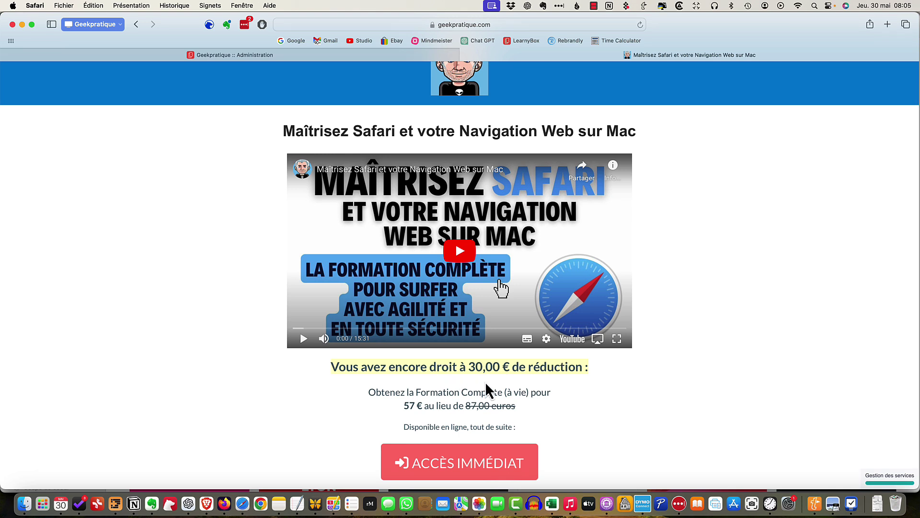
pyautogui.scroll(-2, 578, 408)
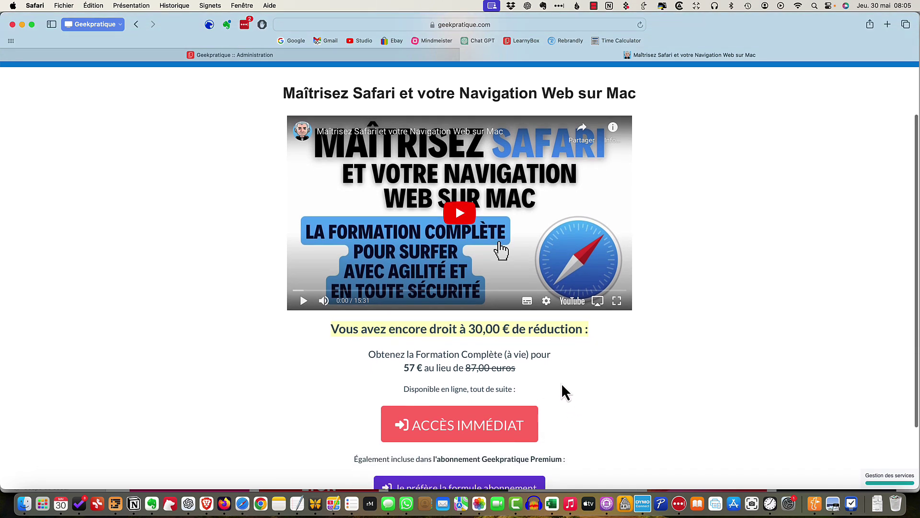
pyautogui.click(470, 432)
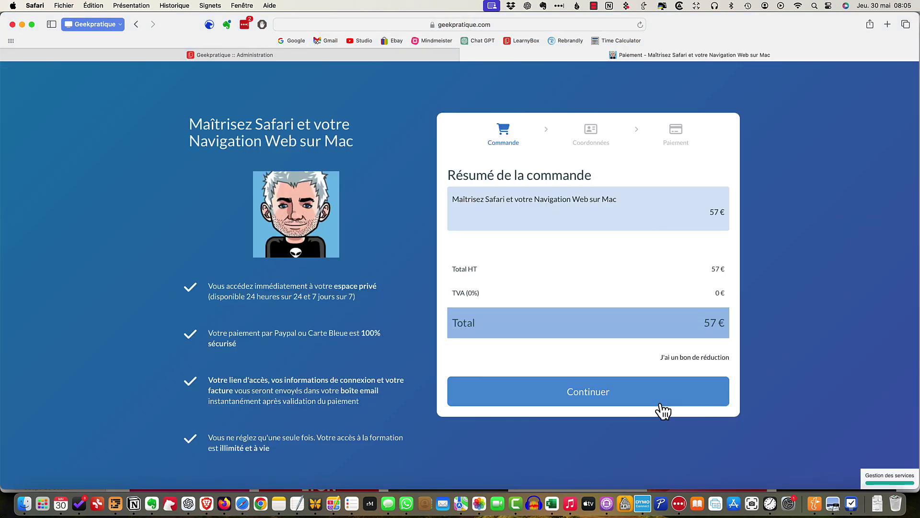
# Return to the funnel administration, start duplicating the Safari sales page, and name the copy "Page de vente Pack 5 formations".
pyautogui.click(388, 55)
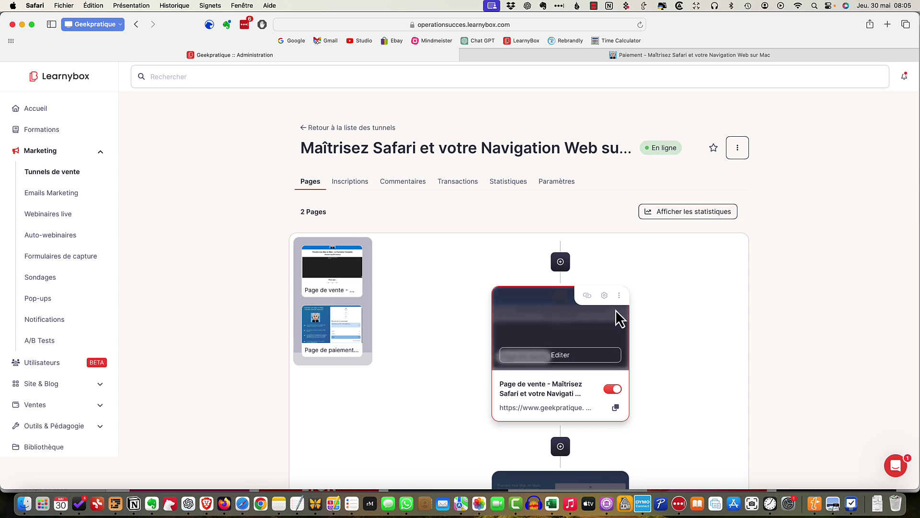
pyautogui.click(619, 296)
pyautogui.click(540, 343)
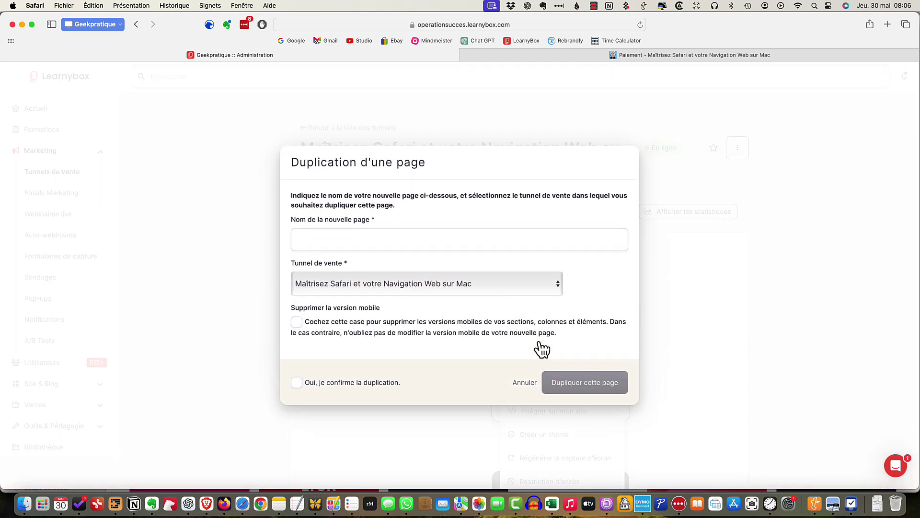
pyautogui.click(430, 240)
pyautogui.write('P')
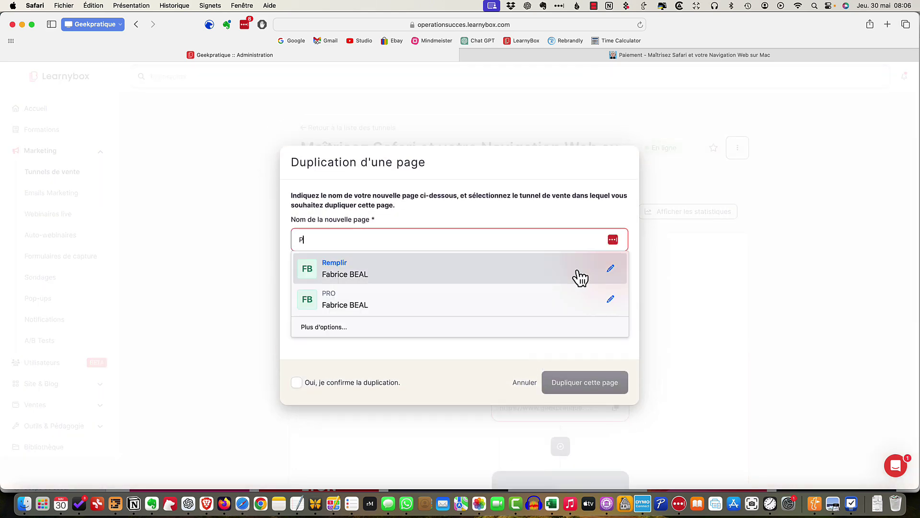
pyautogui.write('age de vent')
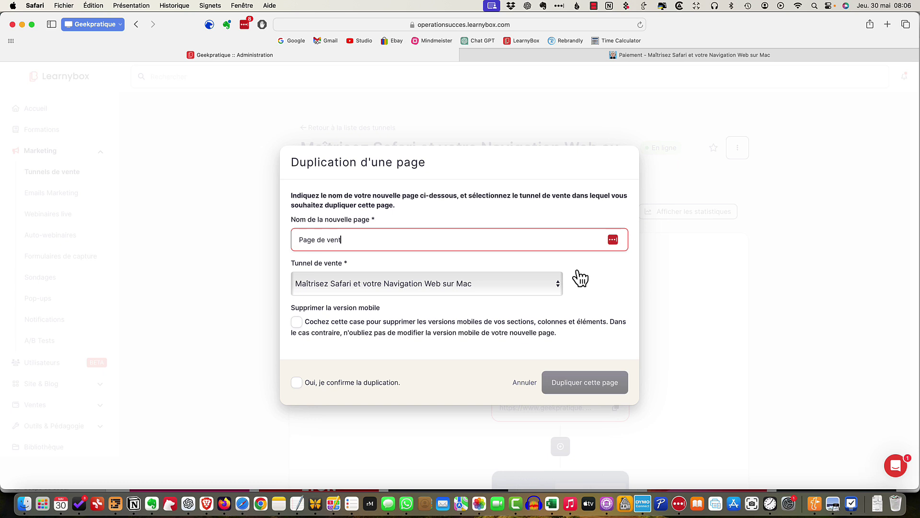
pyautogui.write('e Pack 5 formations')
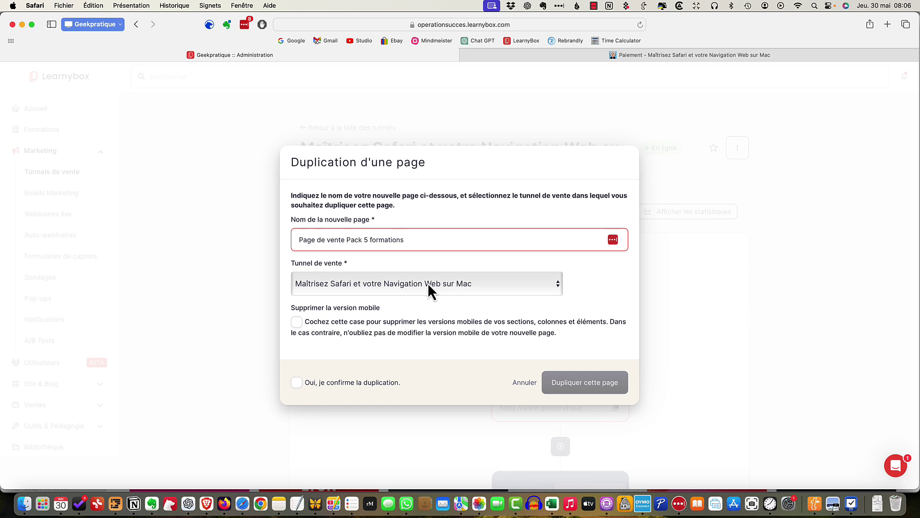
# Choose Geekpratique Premium as the destination funnel and confirm the page duplication.
pyautogui.click(427, 283)
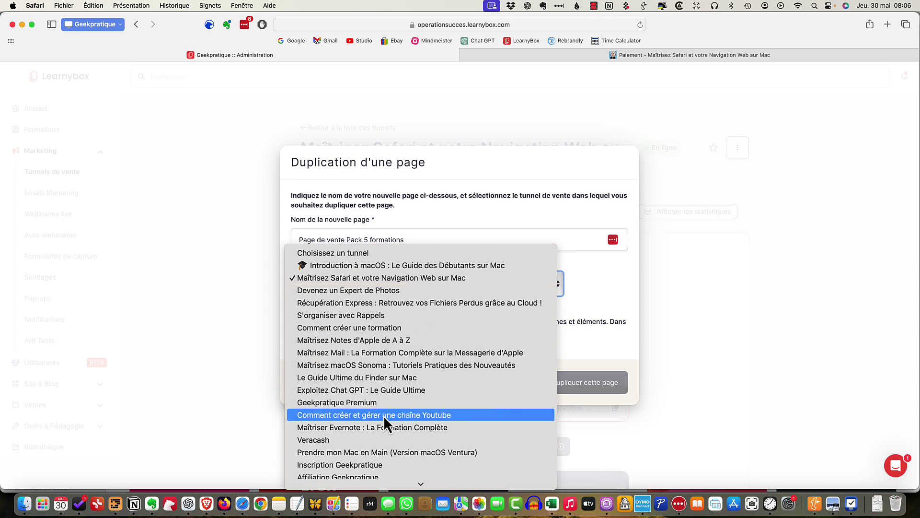
pyautogui.click(382, 403)
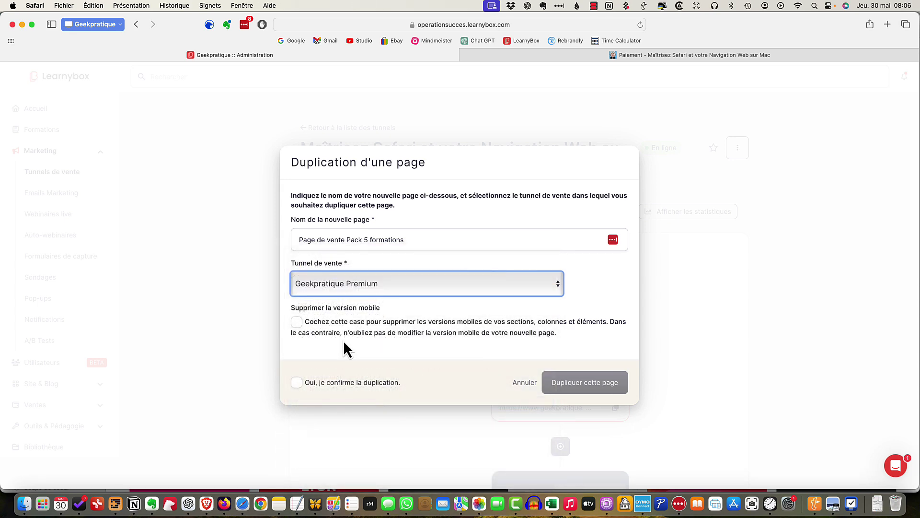
pyautogui.click(296, 382)
pyautogui.click(588, 387)
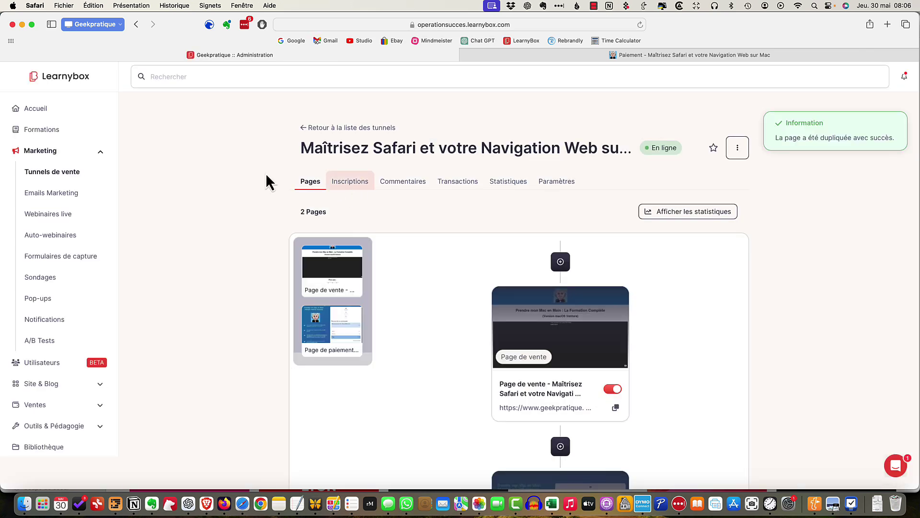
# Filter the funnel list to favourites, open Geekpratique Premium, and edit its "Page de vente Pack 5 formations" page.
pyautogui.click(305, 127)
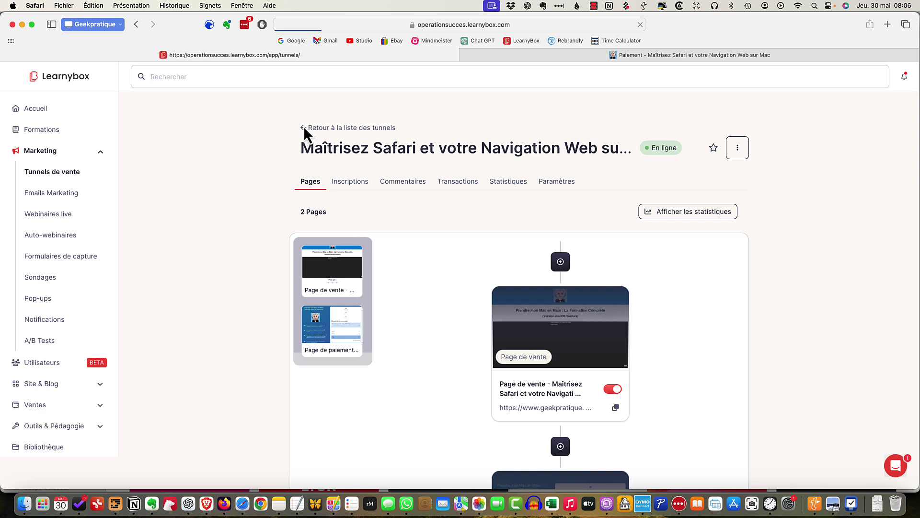
pyautogui.click(694, 187)
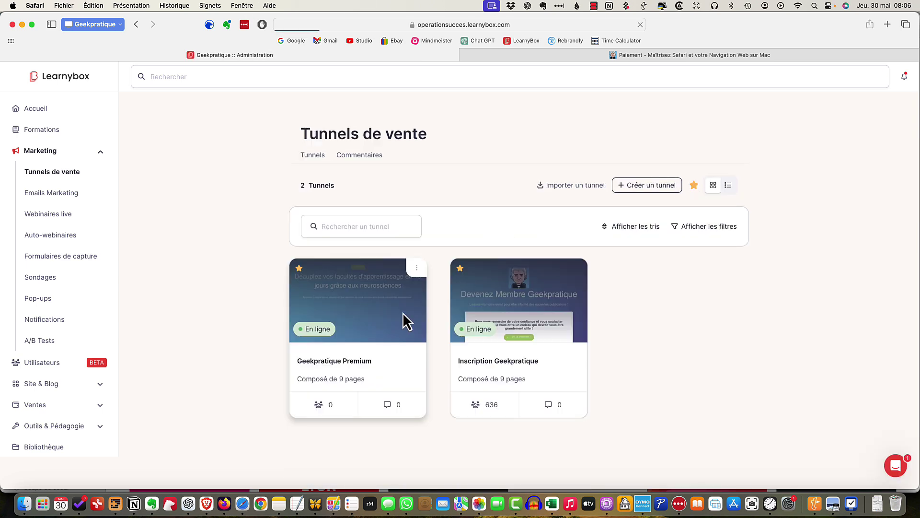
pyautogui.click(404, 319)
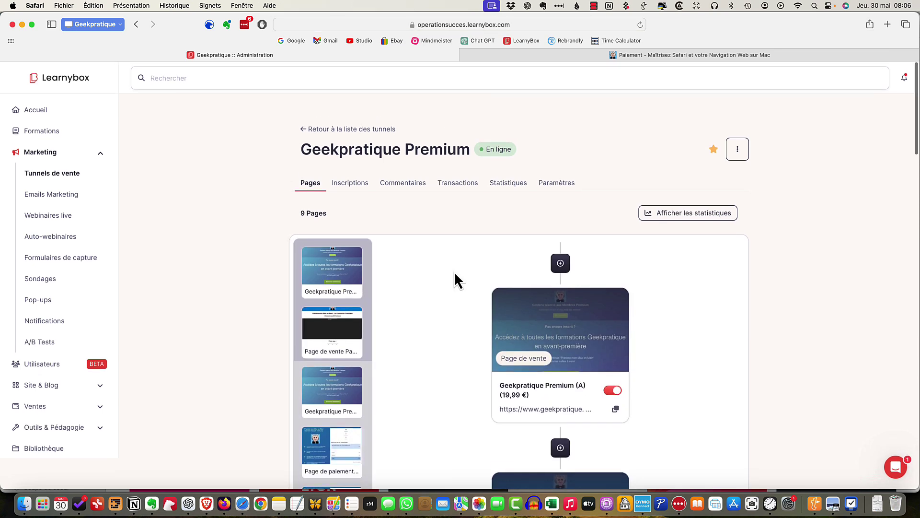
pyautogui.scroll(-3, 453, 271)
pyautogui.scroll(-1, 459, 282)
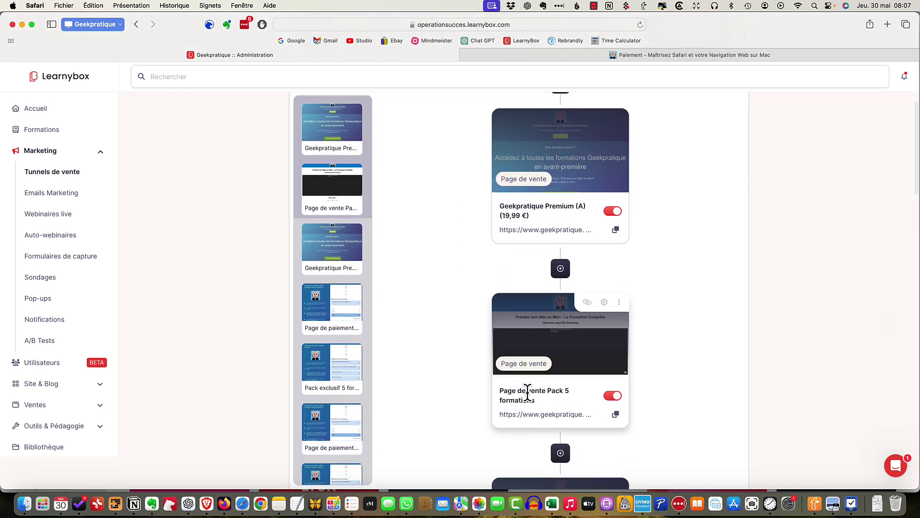
pyautogui.moveTo(559, 341)
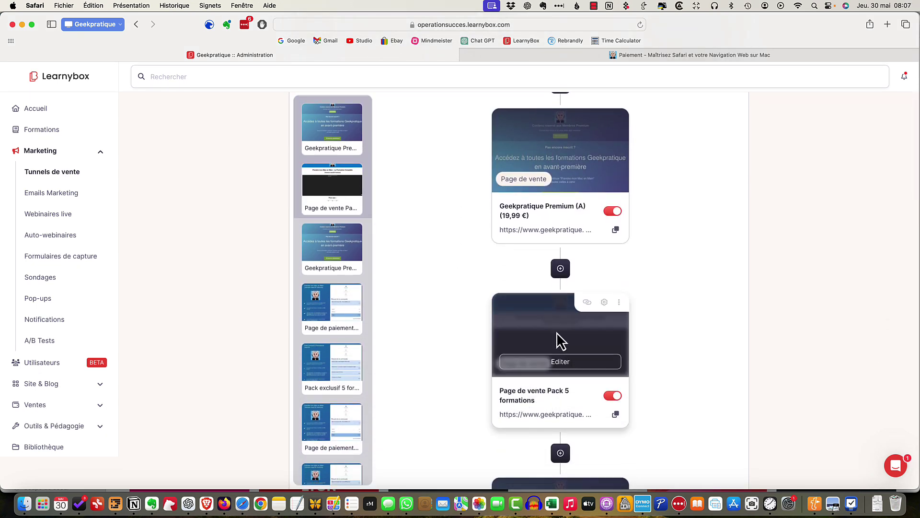
pyautogui.click(566, 365)
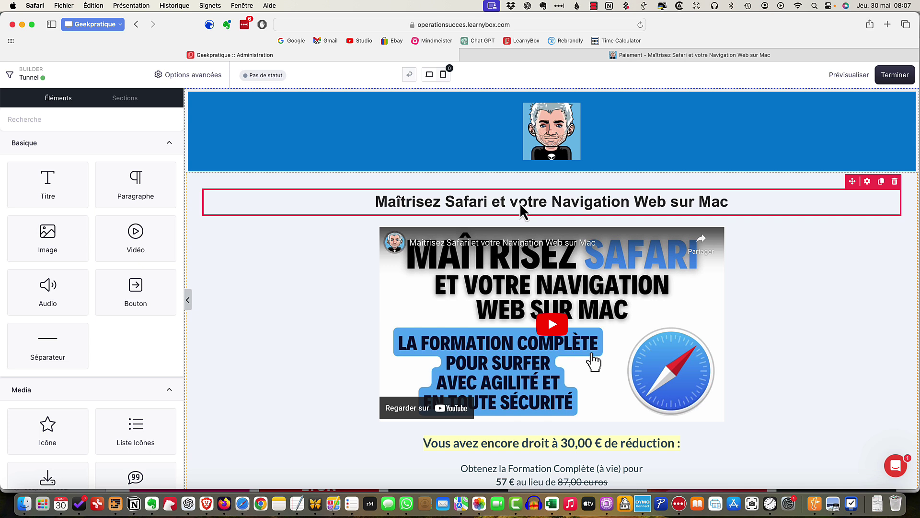
# Replace the sales page's title text with "Pack Exclusif 5 Formations macOS".
pyautogui.click(359, 194)
pyautogui.write('Pack 5 ')
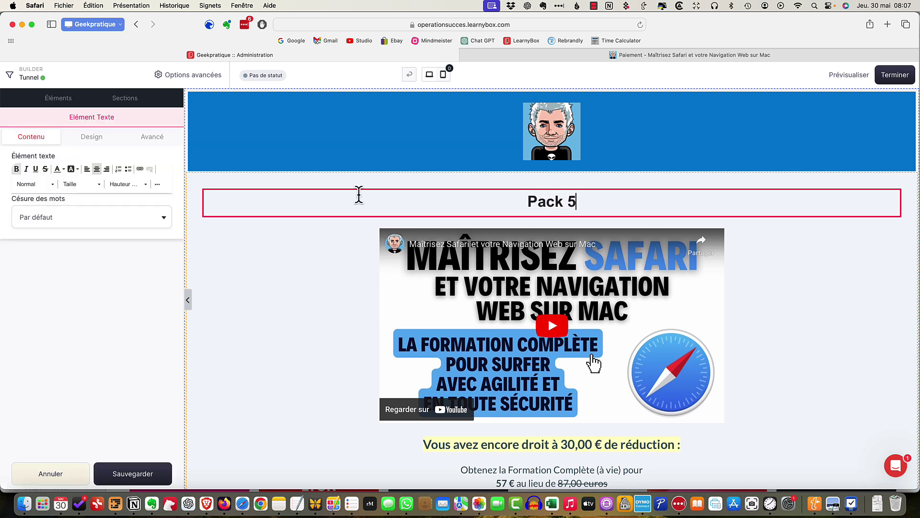
pyautogui.write('F')
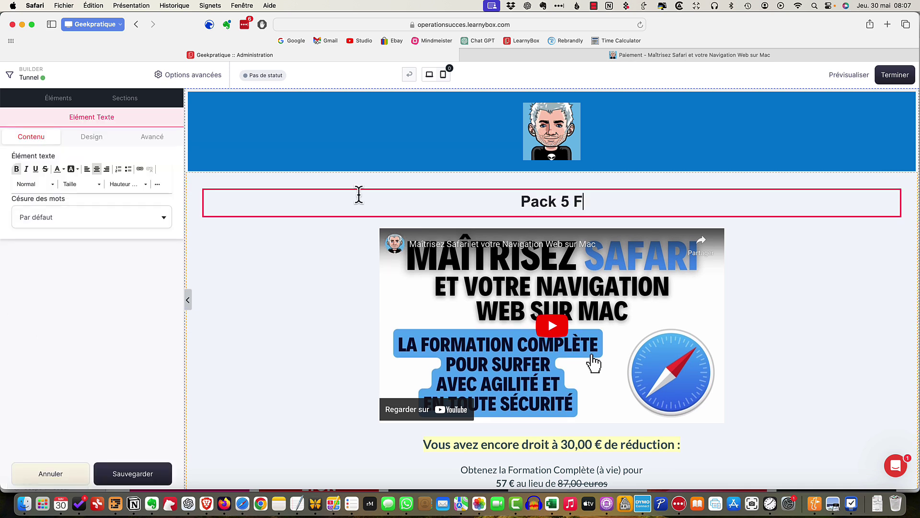
pyautogui.press('Left')
pyautogui.press('Left')
pyautogui.write('Exclusif')
pyautogui.press('super+Right')
pyautogui.write('ormations macOS')
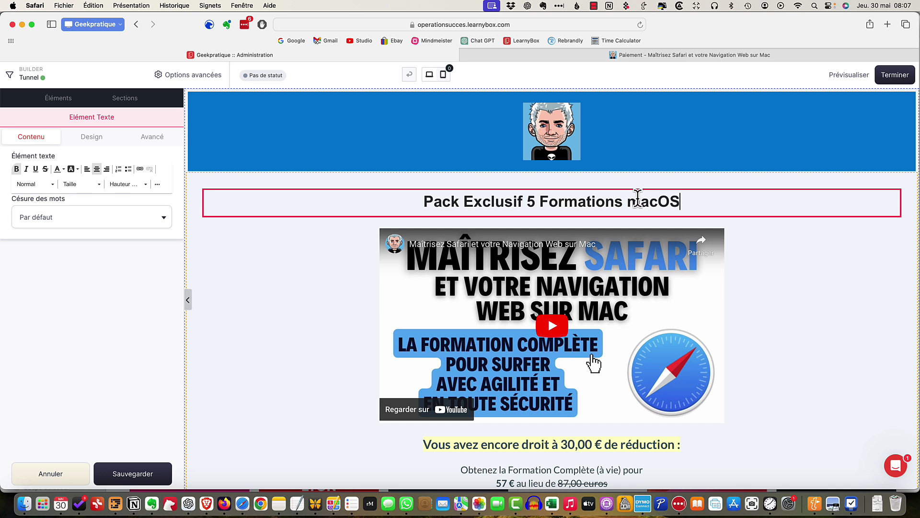
# Browse the file library for the sales page's video element and open the geekpratique folder.
pyautogui.click(833, 264)
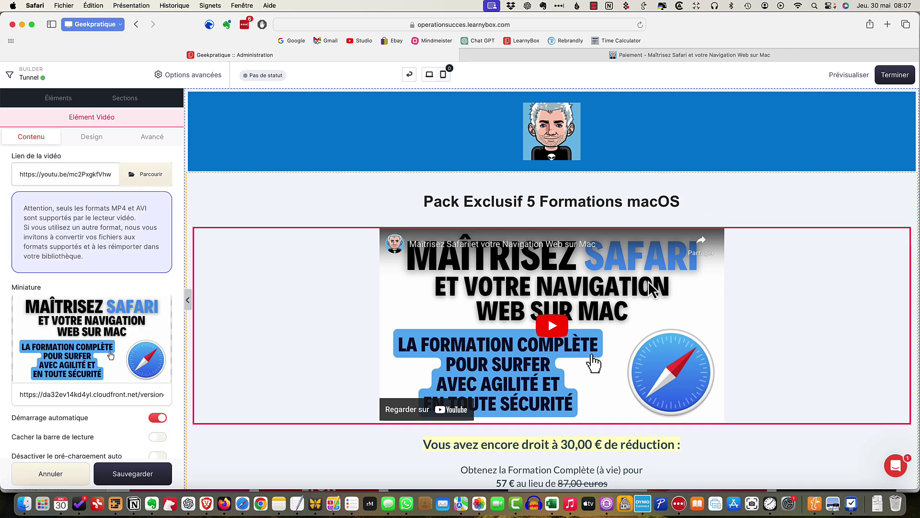
pyautogui.scroll(-1, 649, 284)
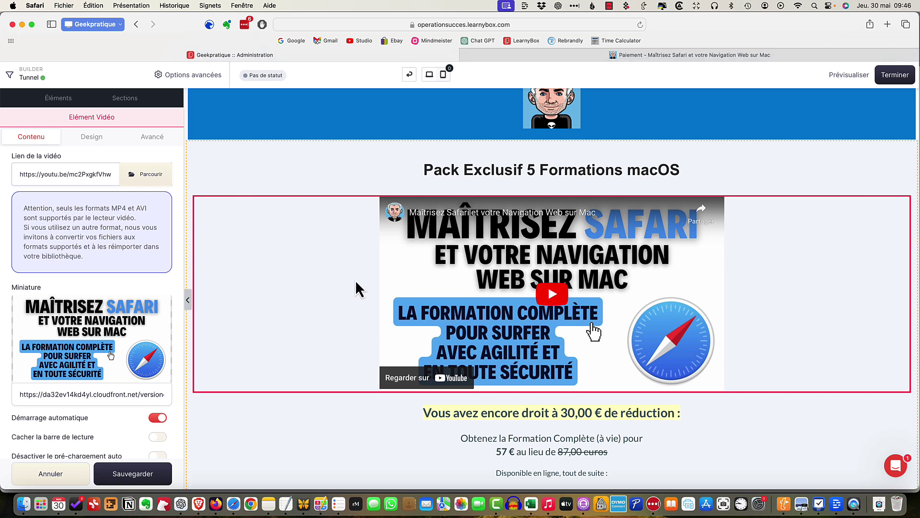
pyautogui.click(156, 179)
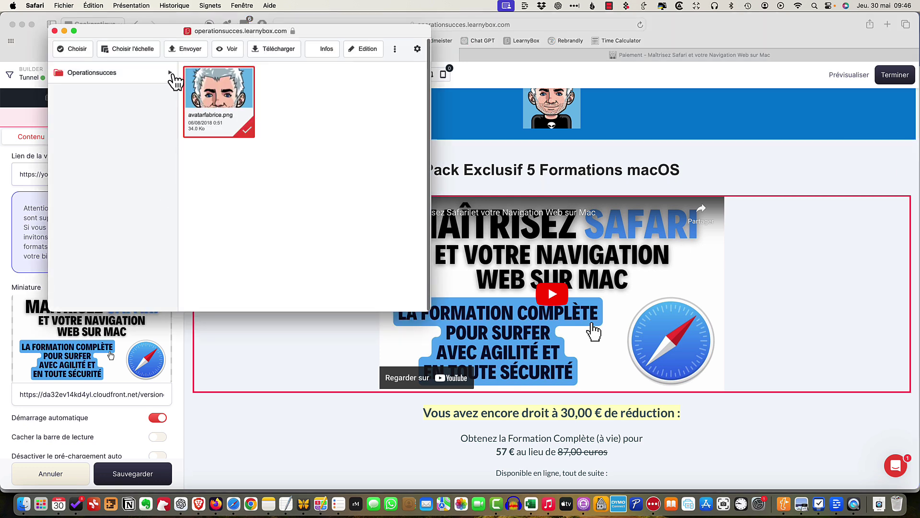
pyautogui.click(170, 73)
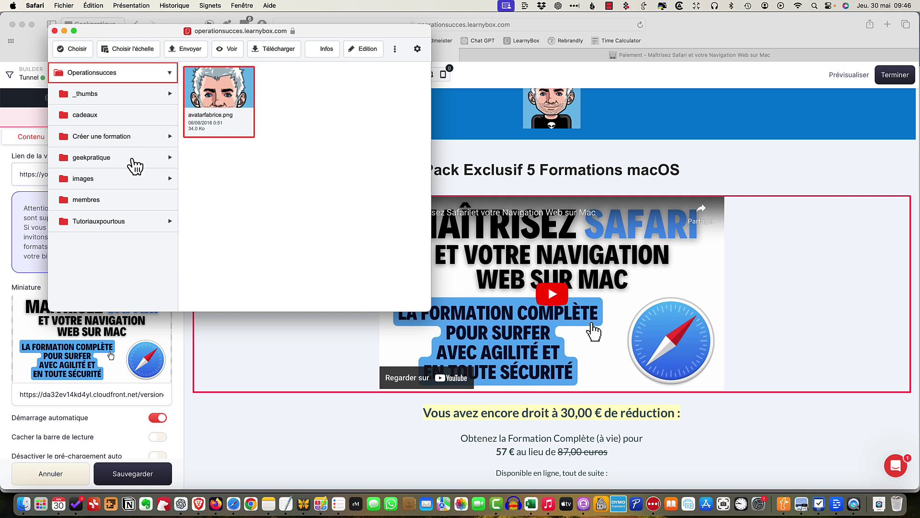
pyautogui.click(170, 158)
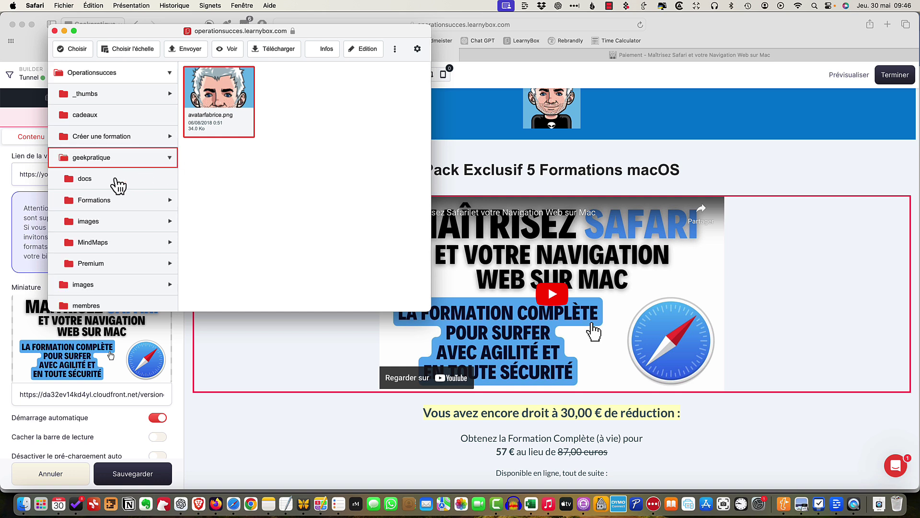
pyautogui.scroll(-1, 119, 206)
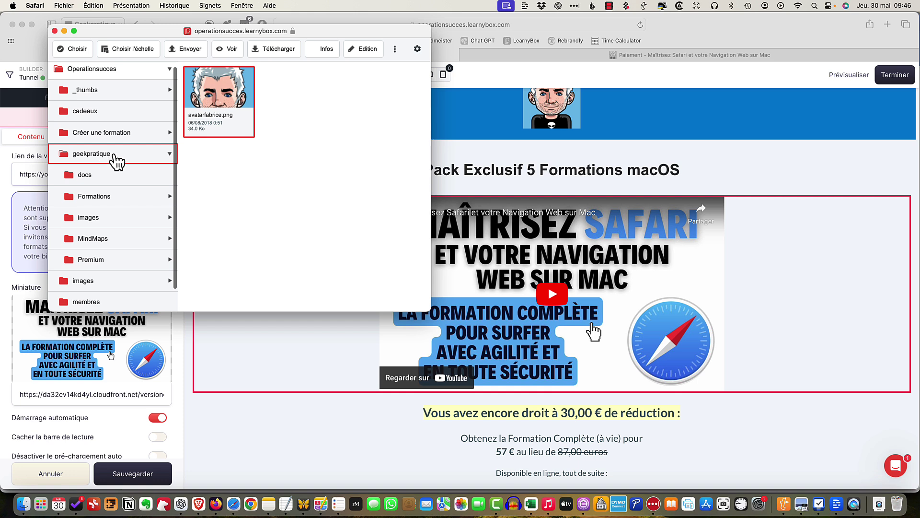
pyautogui.click(152, 159)
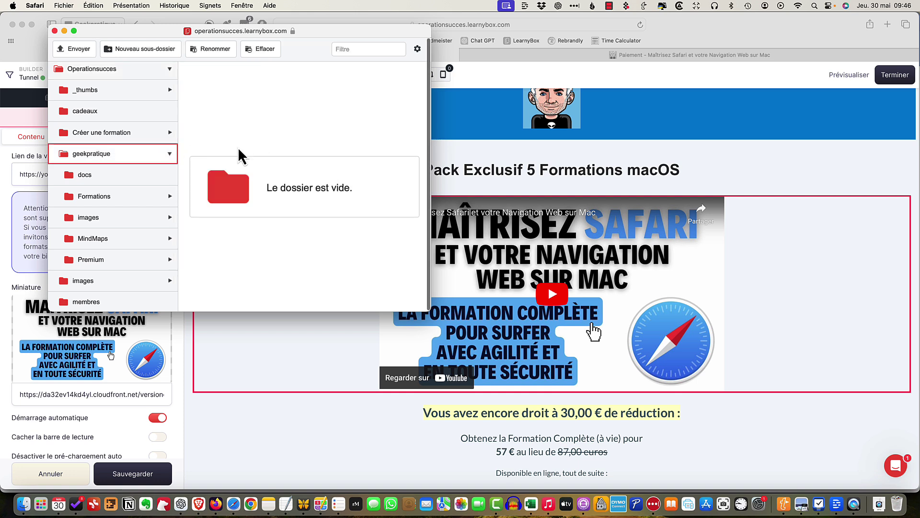
# Create a subfolder named "Promo" inside the geekpratique folder.
pyautogui.click(145, 51)
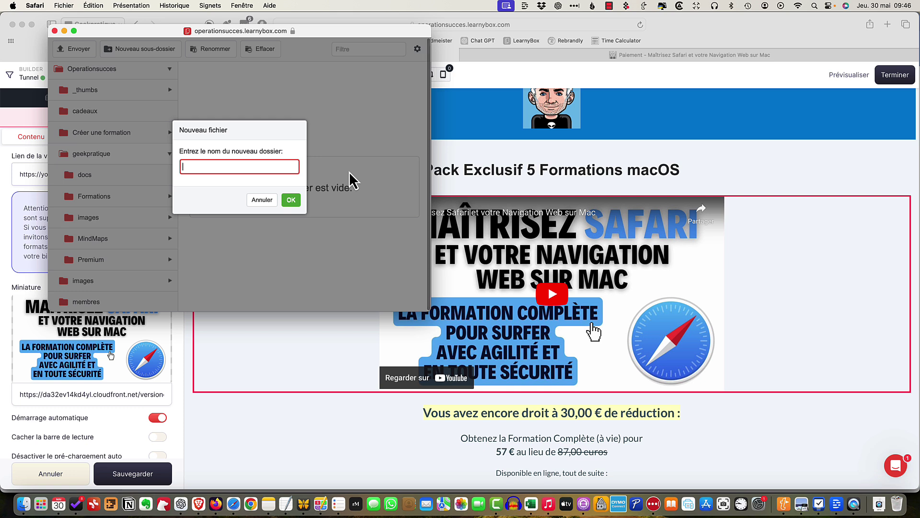
pyautogui.write('Promo')
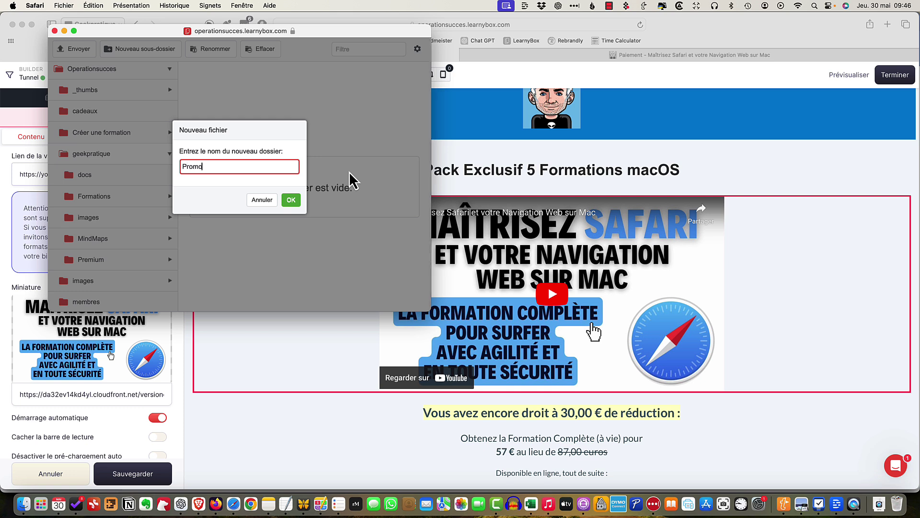
pyautogui.click(291, 200)
# Upload "Vidéo de vente Pack 5 Formations.mp4" from Downloads into the Promo folder.
pyautogui.click(96, 260)
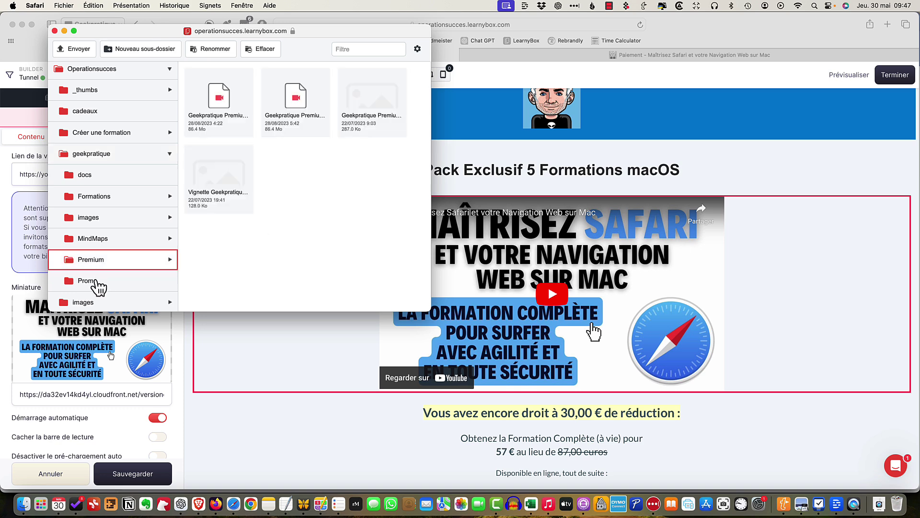
pyautogui.click(99, 285)
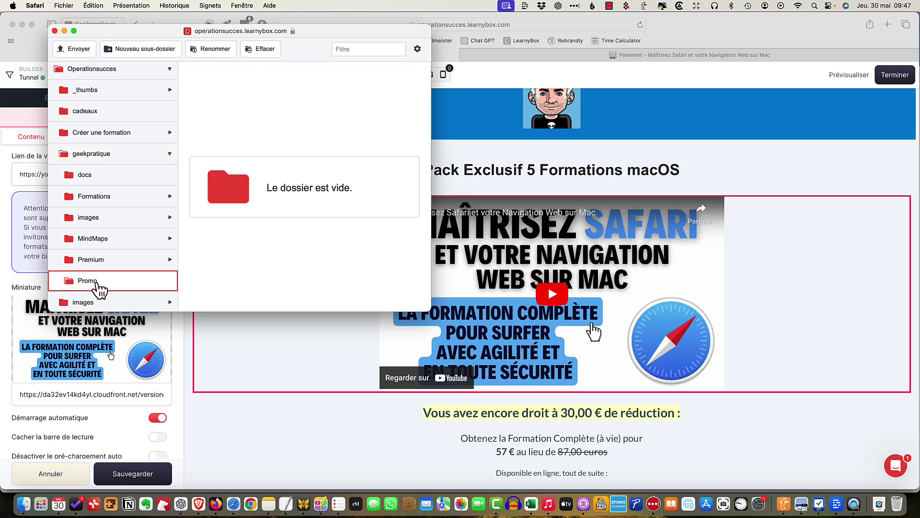
pyautogui.click(79, 49)
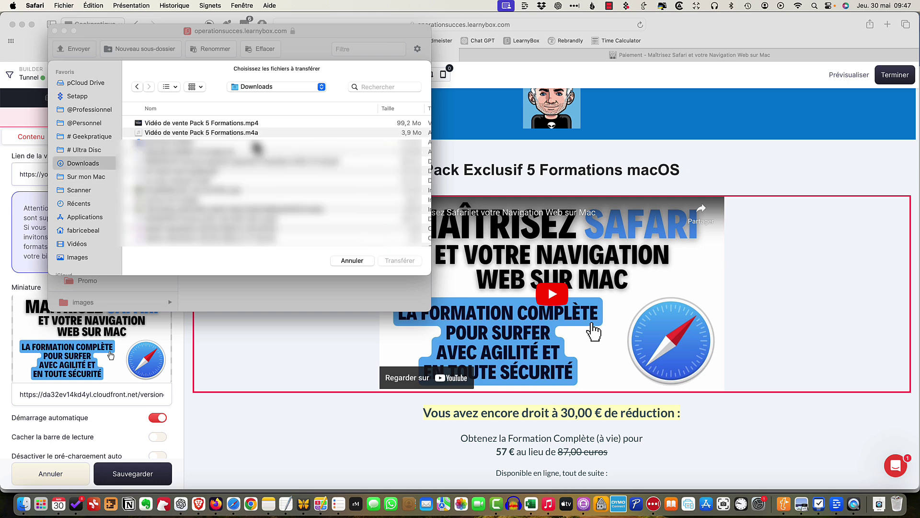
pyautogui.click(233, 123)
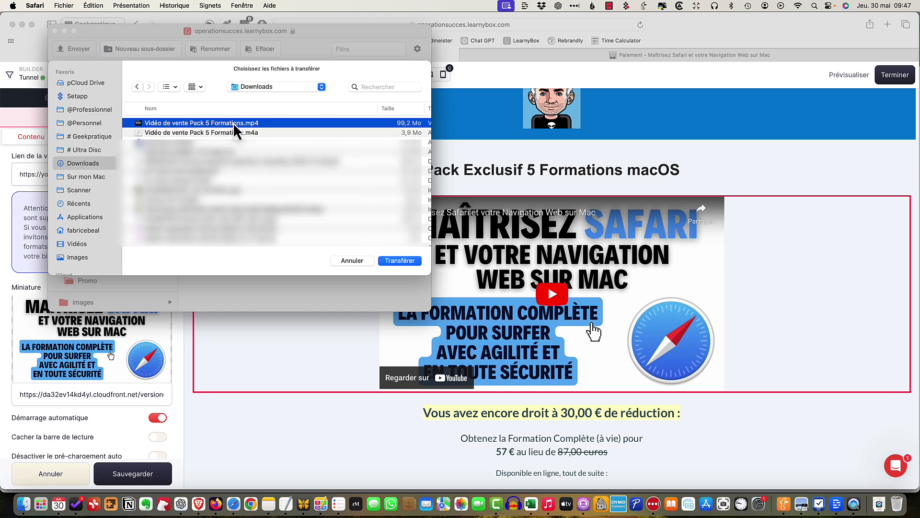
pyautogui.click(404, 263)
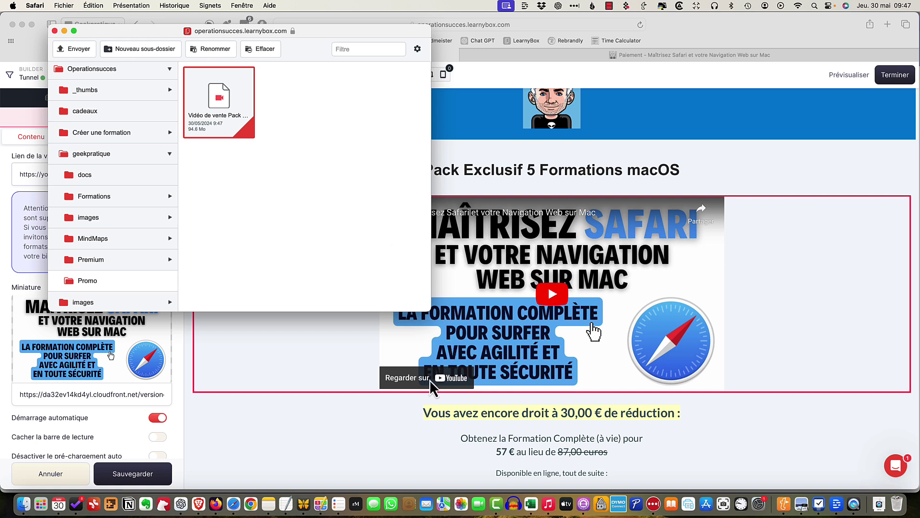
# Use the uploaded sales video from the Promo folder as the video element's source and save the element.
pyautogui.click(223, 107)
pyautogui.doubleClick(223, 113)
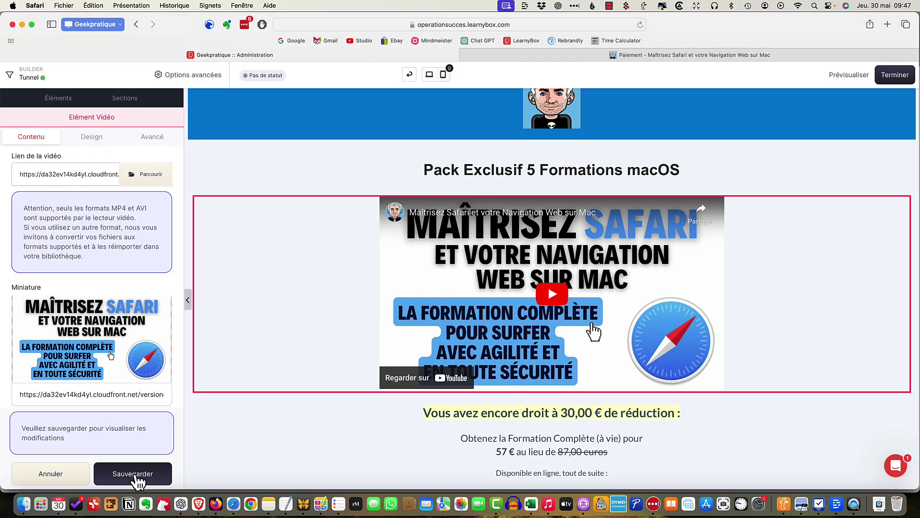
pyautogui.click(139, 480)
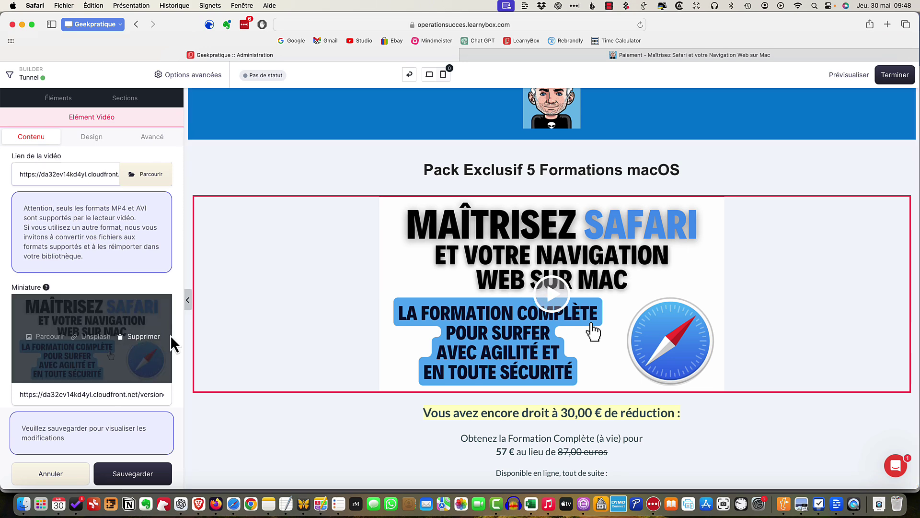
# Remove the Safari course thumbnail from the video element and save the element.
pyautogui.moveTo(170, 357)
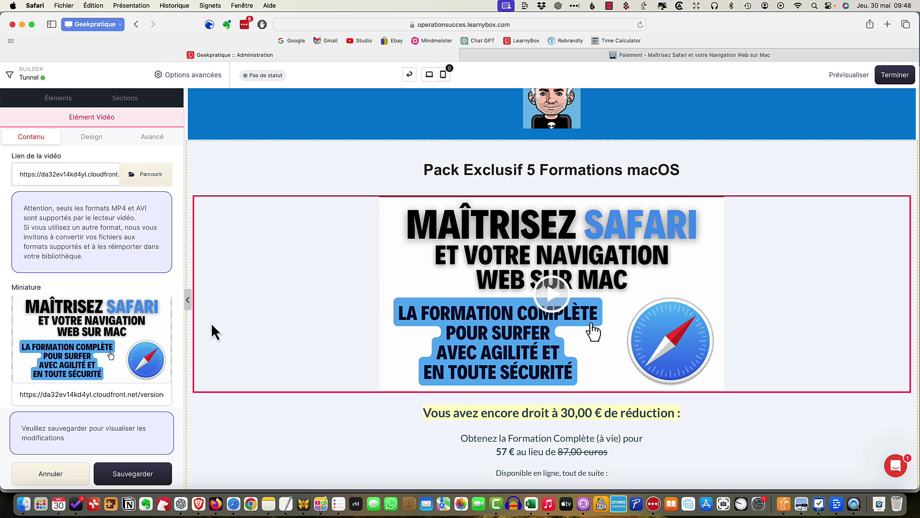
pyautogui.click(145, 341)
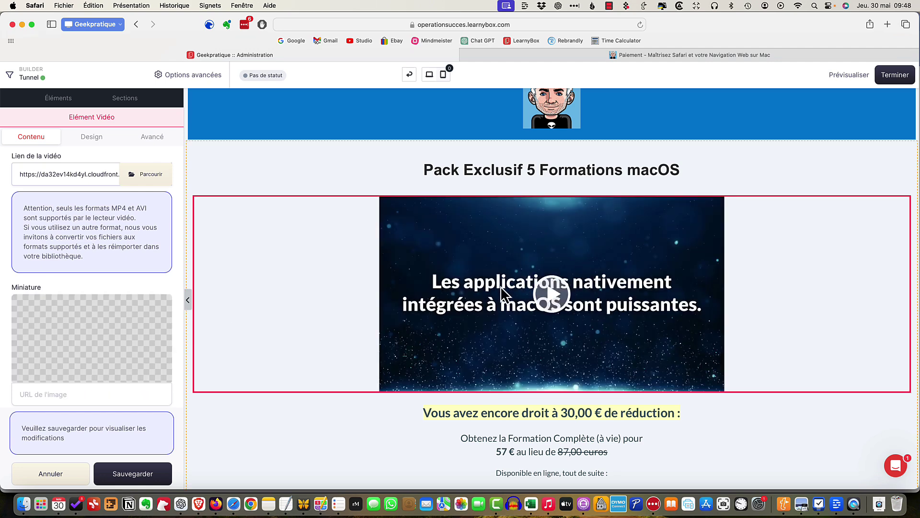
pyautogui.scroll(1, 591, 332)
pyautogui.scroll(1, 591, 332)
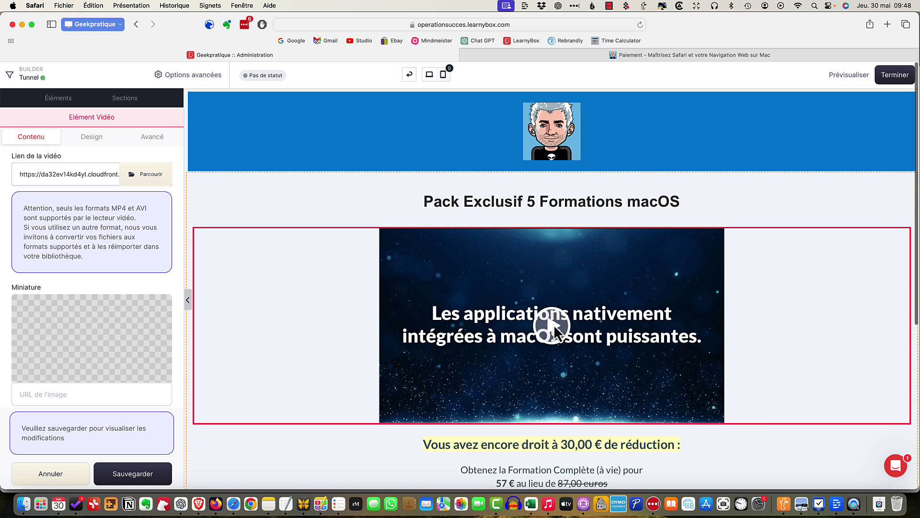
pyautogui.moveTo(168, 316)
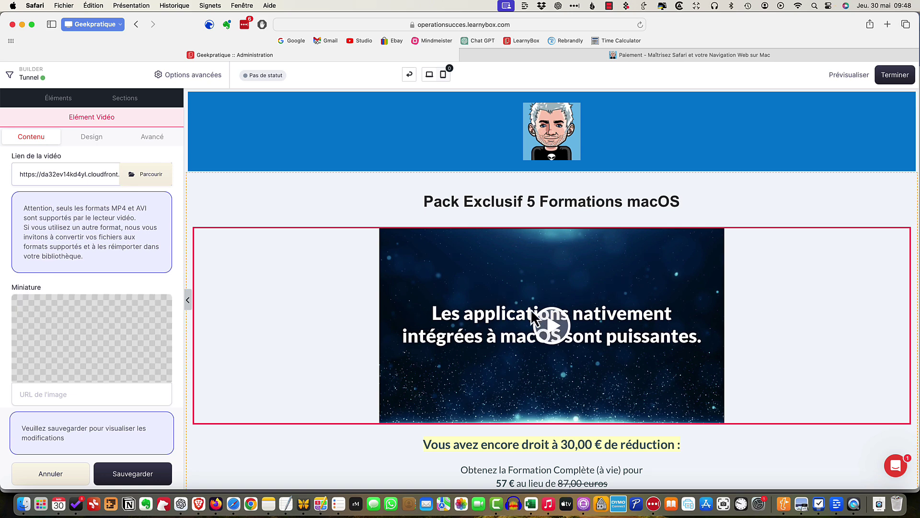
pyautogui.click(148, 476)
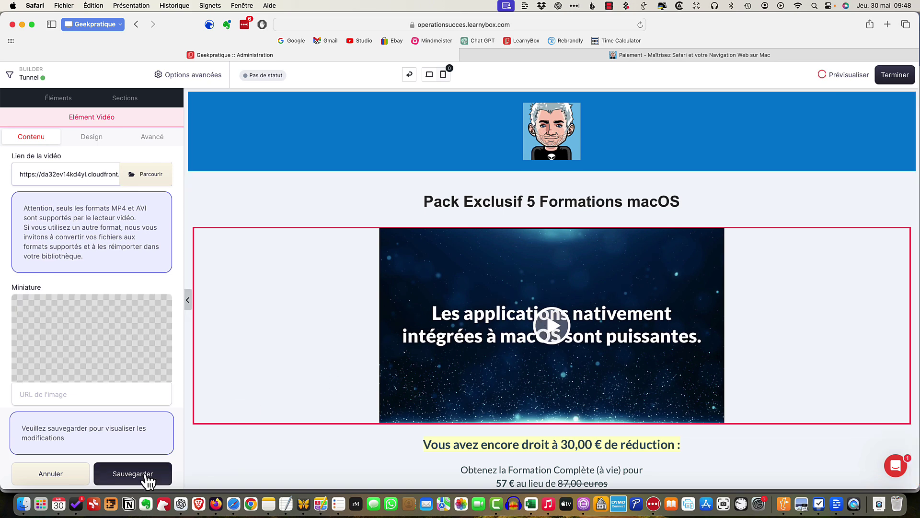
# Set the discount amount in the highlighted line below the video to 208,00 €.
pyautogui.scroll(-3, 633, 364)
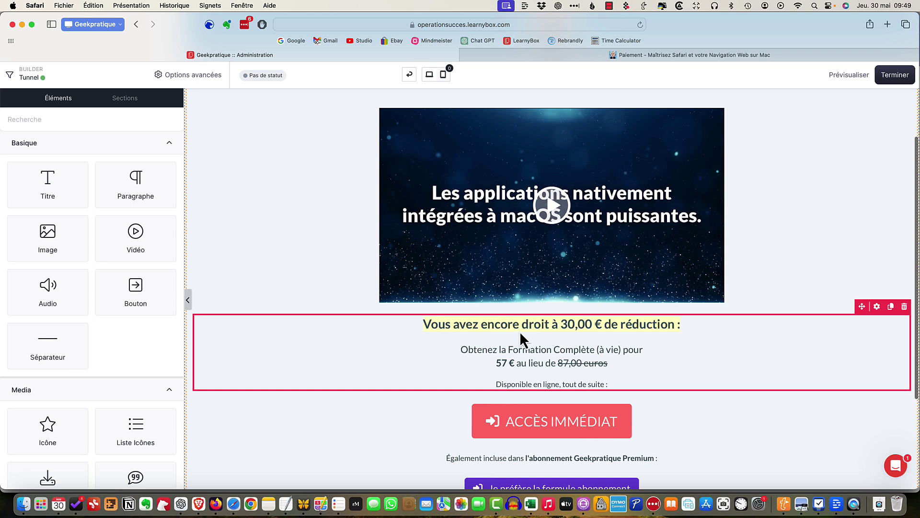
pyautogui.doubleClick(575, 325)
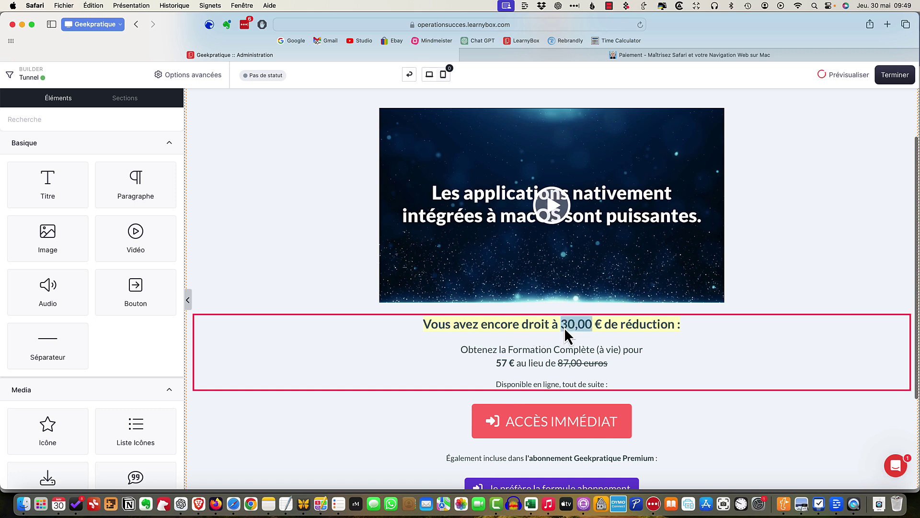
pyautogui.write('208')
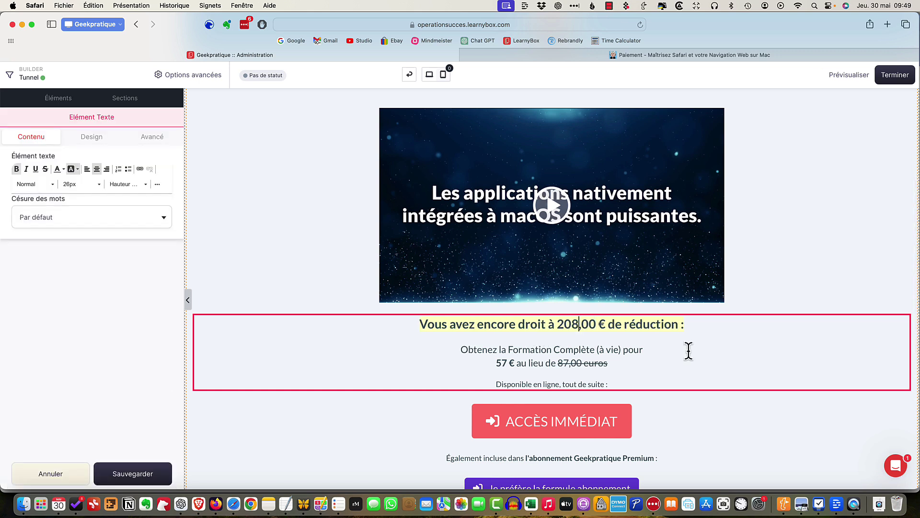
# Reword the offer line below the discount heading to "Obtenez le Pack 5 Formations macOS pour".
pyautogui.click(688, 349)
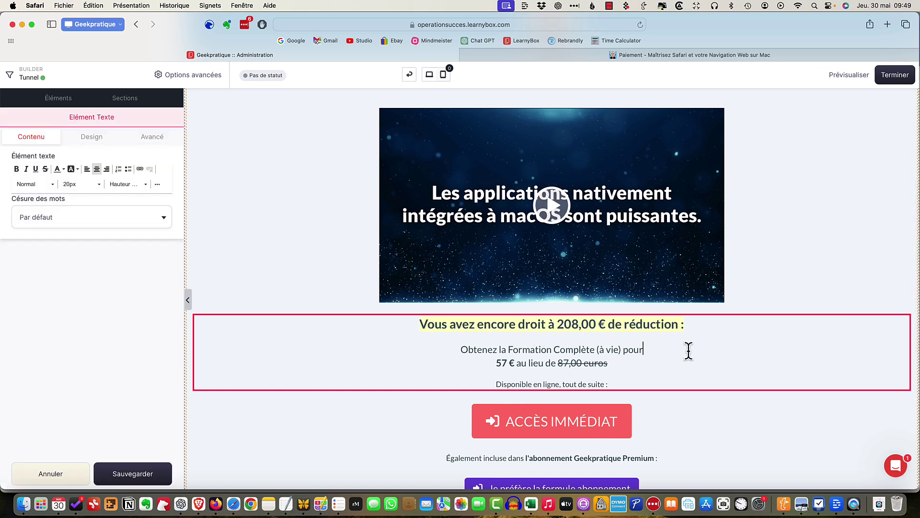
pyautogui.click(506, 348)
pyautogui.press('BackSpace')
pyautogui.write('e Pack 5')
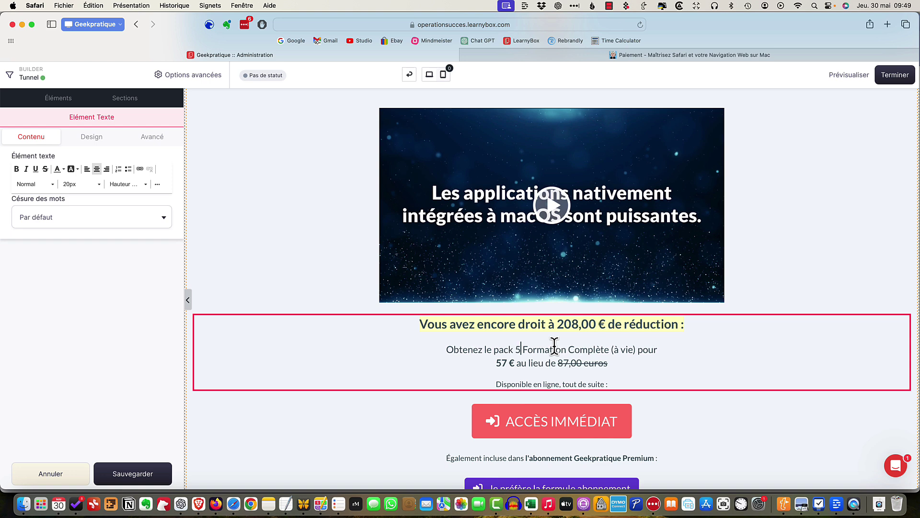
pyautogui.click(568, 349)
pyautogui.write('s')
pyautogui.moveTo(635, 348); pyautogui.dragTo(571, 349)
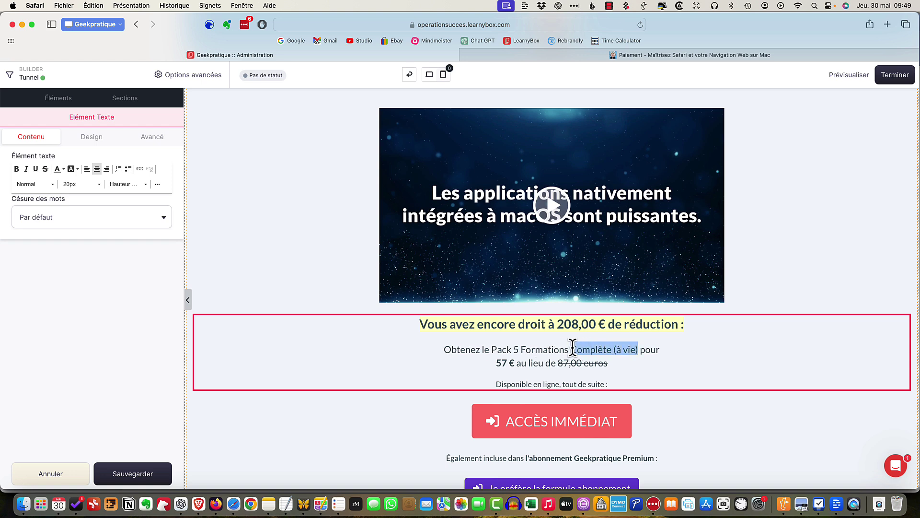
pyautogui.write('macOS')
# Set the offer price to 127 € and the struck-through regular price to 365,00 euros.
pyautogui.scroll(-1, 513, 360)
pyautogui.scroll(1, 513, 360)
pyautogui.doubleClick(503, 372)
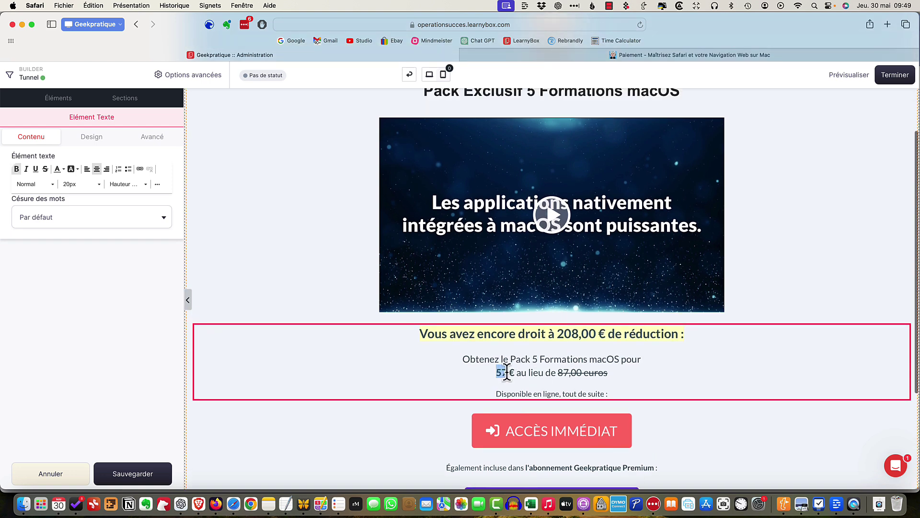
pyautogui.write('127')
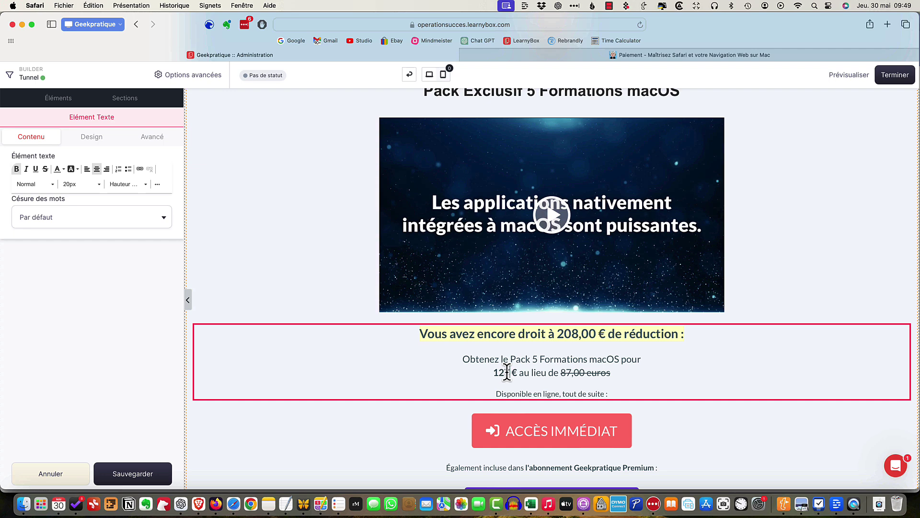
pyautogui.doubleClick(575, 373)
pyautogui.write('365,00')
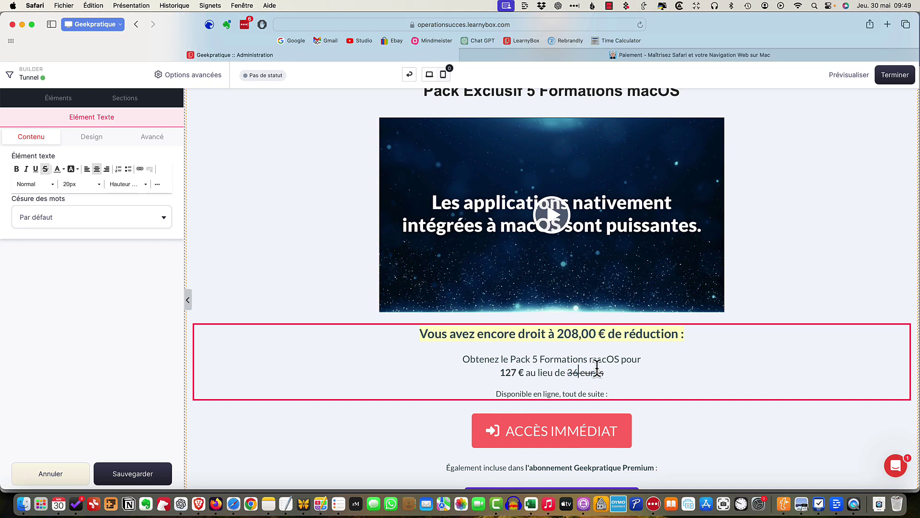
# Link the "ACCÈS IMMÉDIAT" button to the "Pack exclusif 5 formations macOS" page and save the button.
pyautogui.scroll(-2, 625, 349)
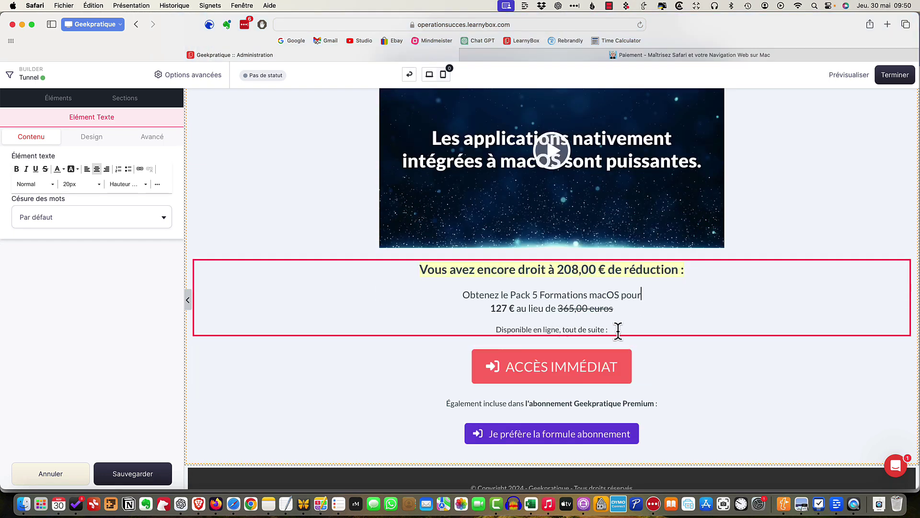
pyautogui.scroll(-2, 619, 350)
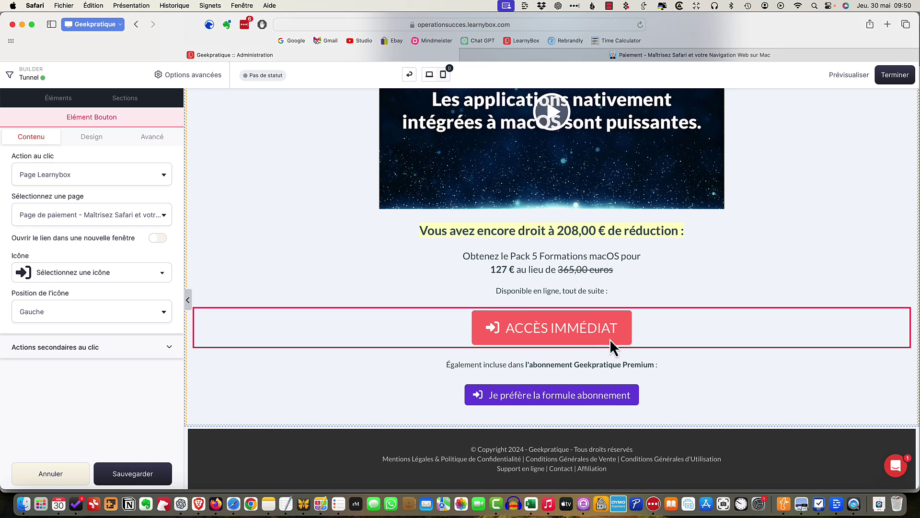
pyautogui.click(143, 217)
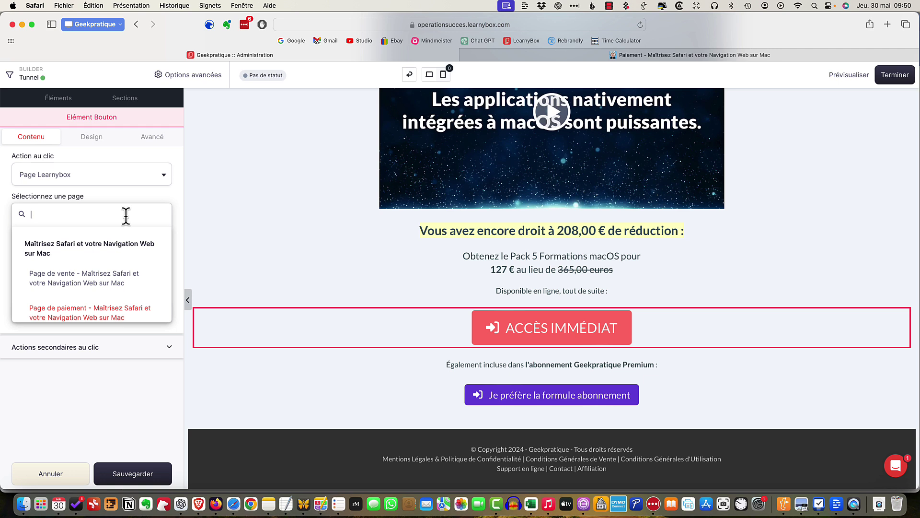
pyautogui.write('page d')
pyautogui.press('BackSpace')
pyautogui.press('BackSpace')
pyautogui.press('BackSpace')
pyautogui.press('BackSpace')
pyautogui.press('BackSpace')
pyautogui.press('BackSpace')
pyautogui.write('pack')
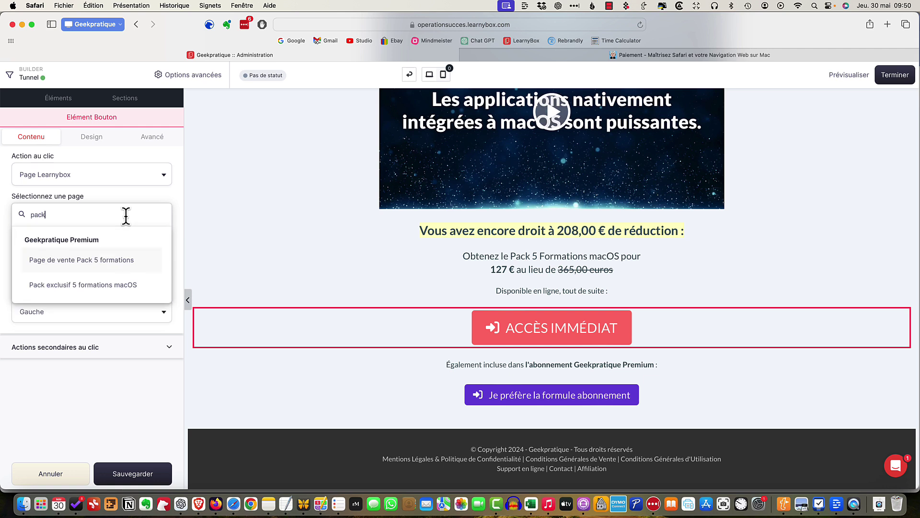
pyautogui.click(91, 290)
pyautogui.click(136, 477)
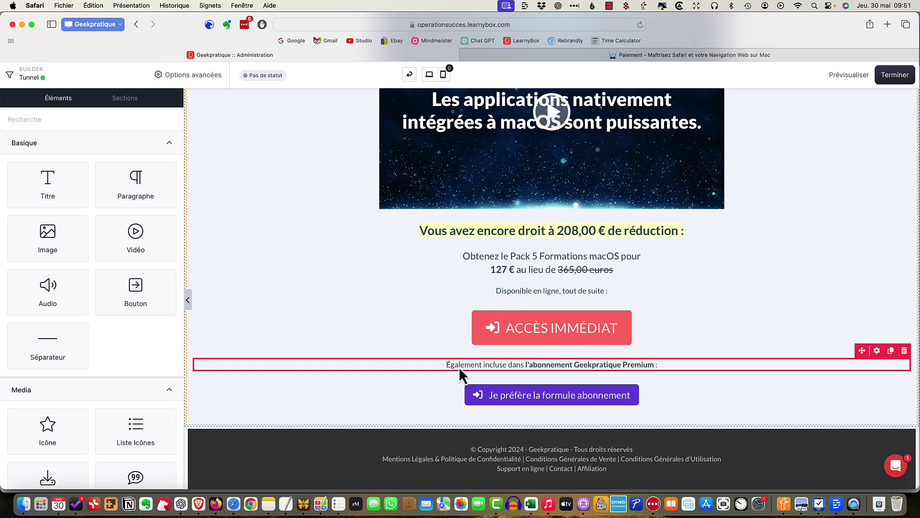
# Reword the subscription note's opening to "Les 5 Formations sont incluses dans" and save the changes.
pyautogui.doubleClick(502, 367)
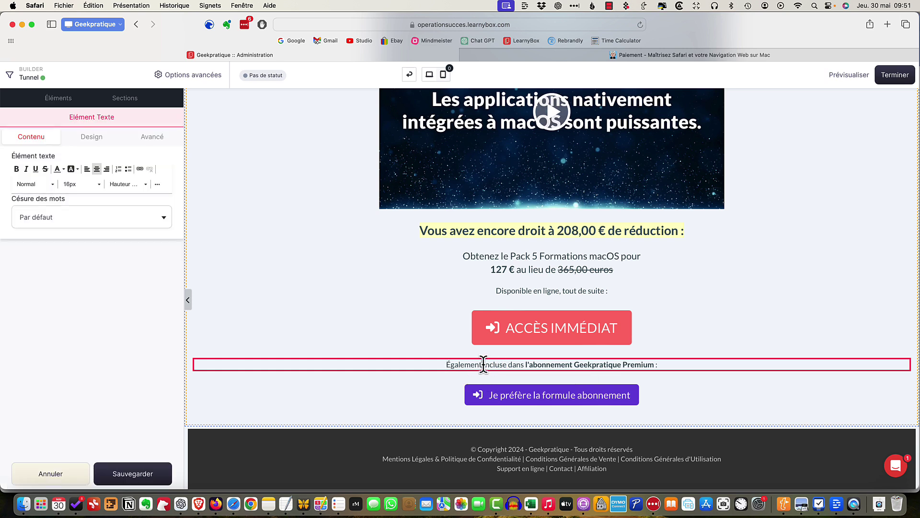
pyautogui.moveTo(482, 364); pyautogui.dragTo(445, 364)
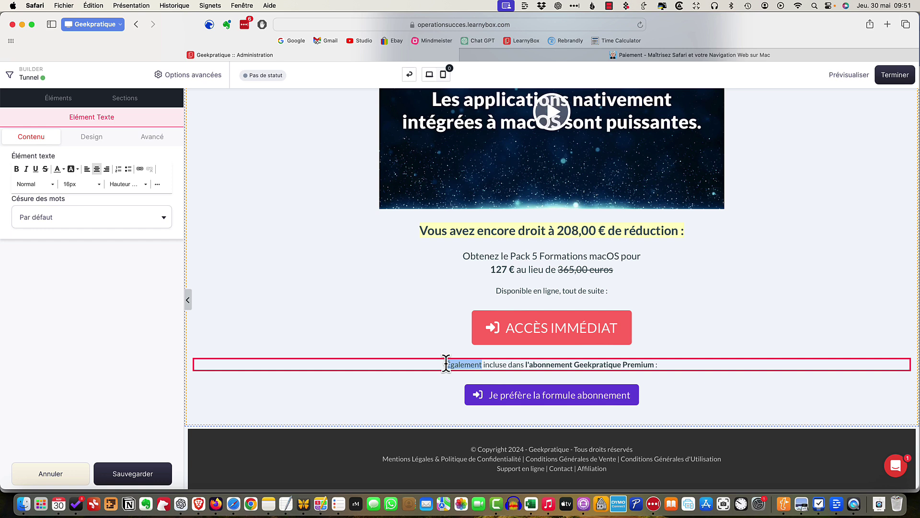
pyautogui.click(501, 339)
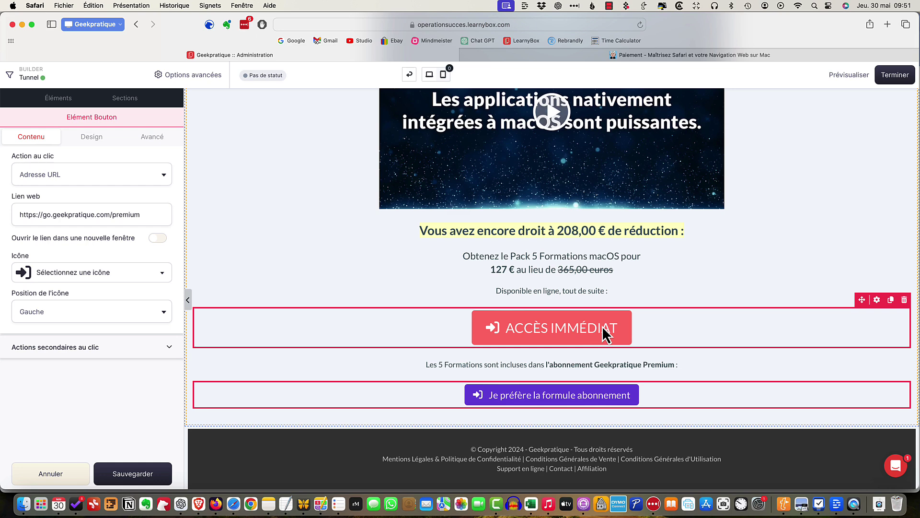
pyautogui.click(142, 474)
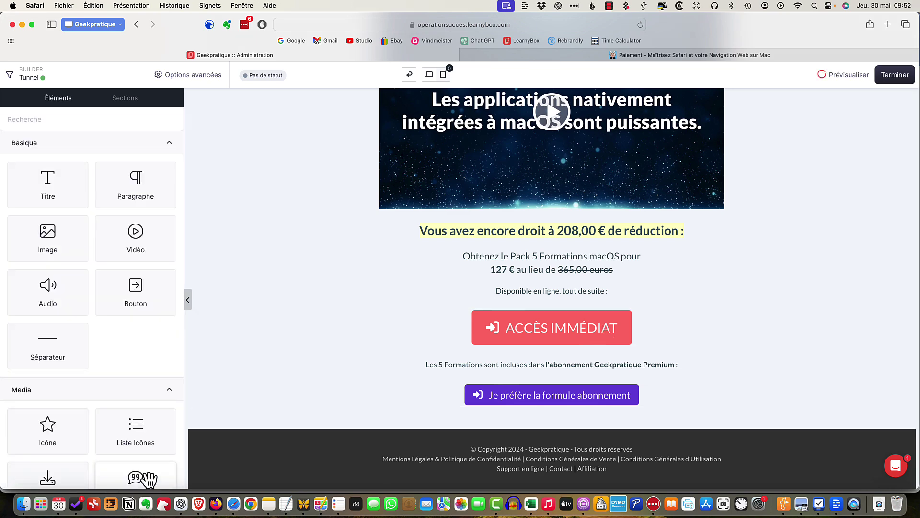
# Insert the line "En entrant le bon de réduction : PACK5FORMATIONS sur le bon de commande (page suivante)" between the price and availability lines.
pyautogui.scroll(3, 674, 400)
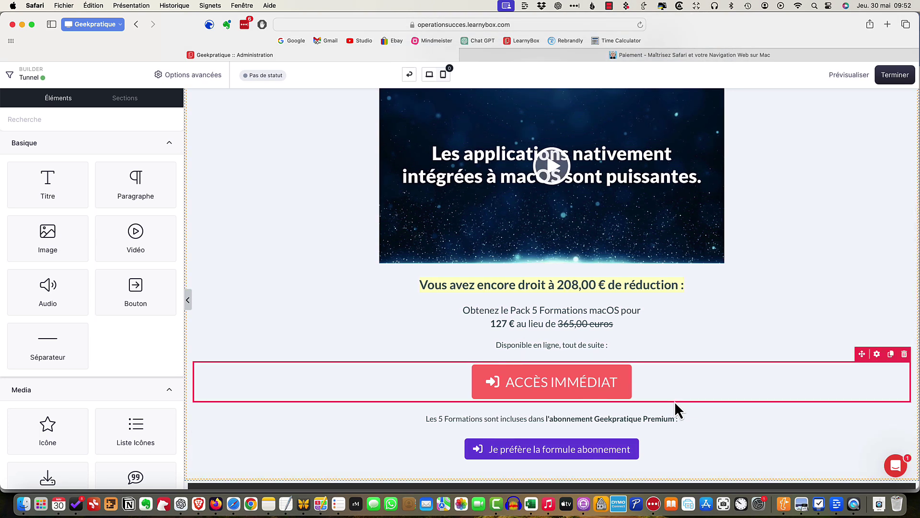
pyautogui.click(523, 322)
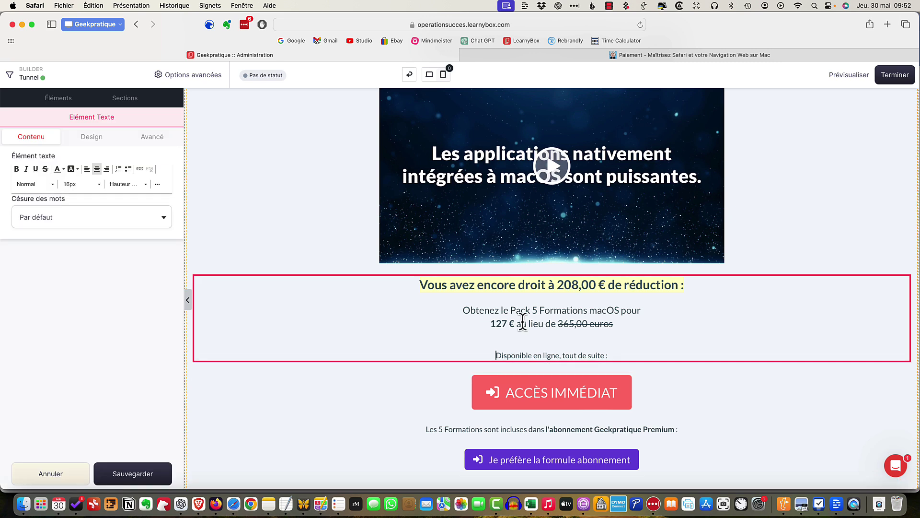
pyautogui.press('Return')
pyautogui.press('Up')
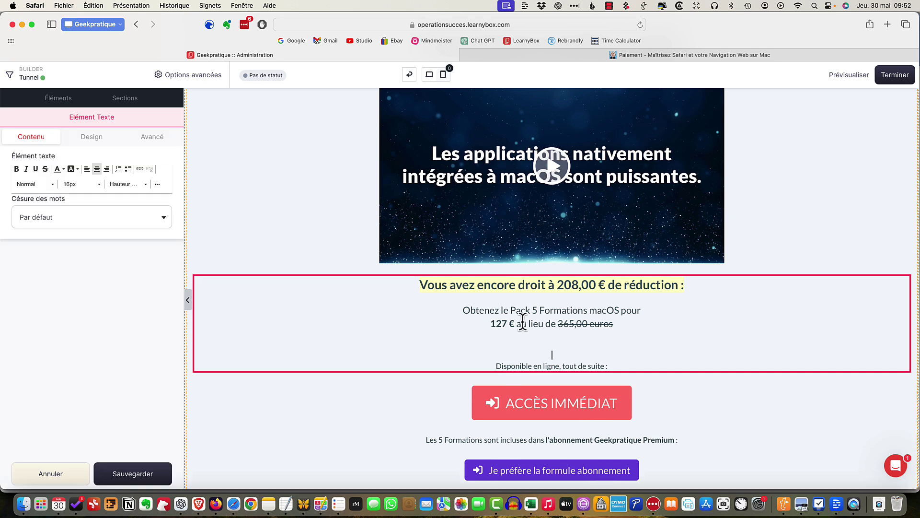
pyautogui.write('En entrant le')
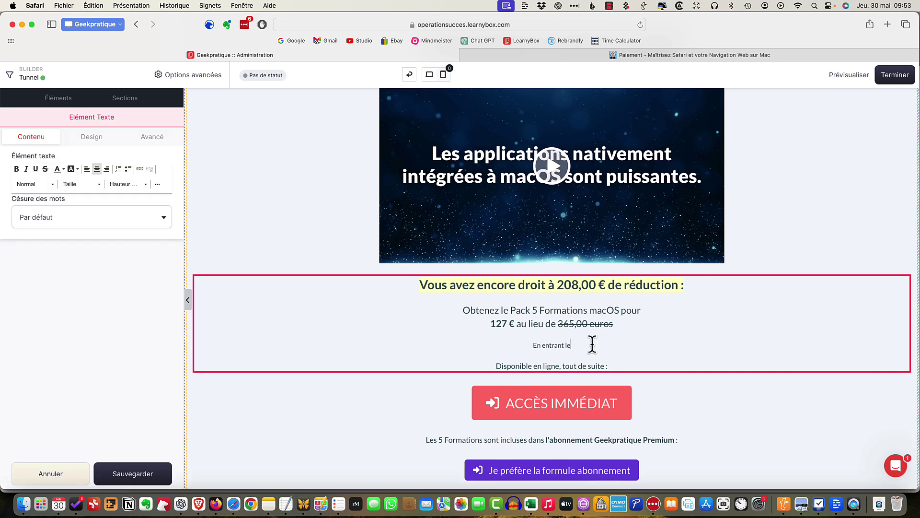
pyautogui.write(' bon de réduction : PACK5FORMATIONS sur bo')
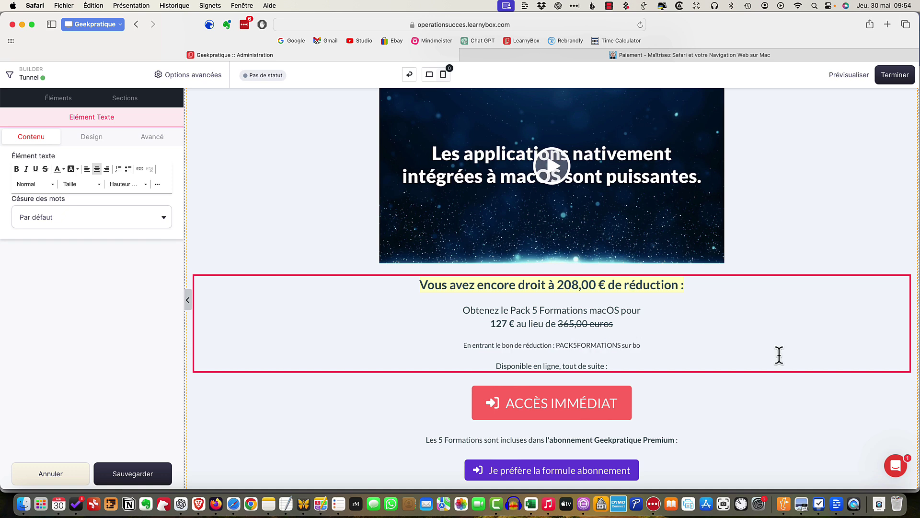
pyautogui.write(', de commande (')
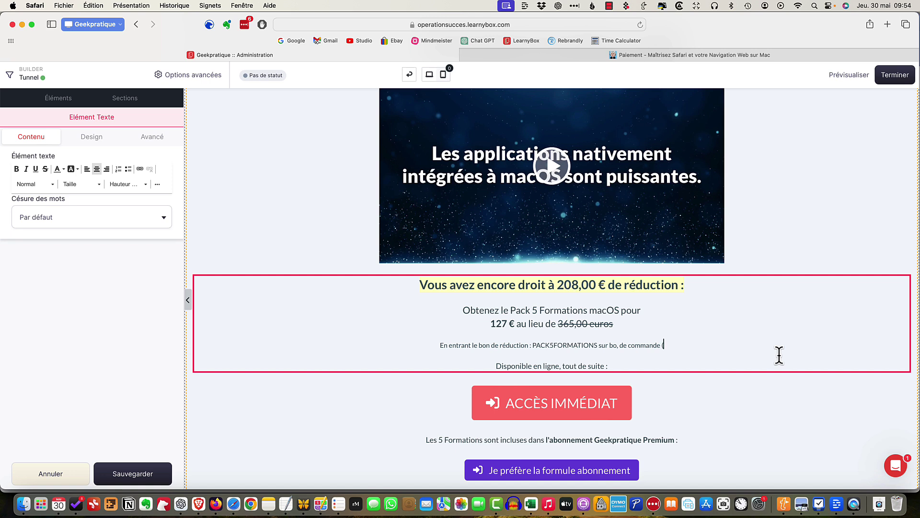
pyautogui.write('page s')
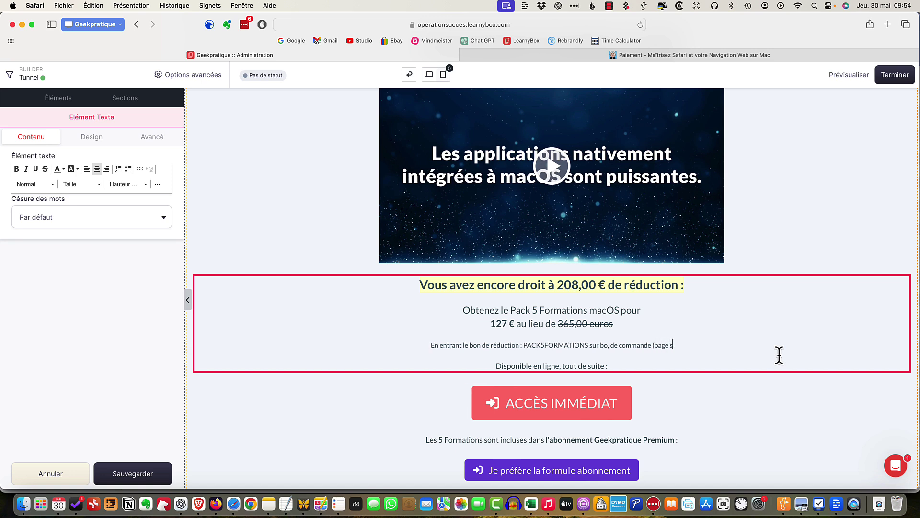
pyautogui.write('uivante')
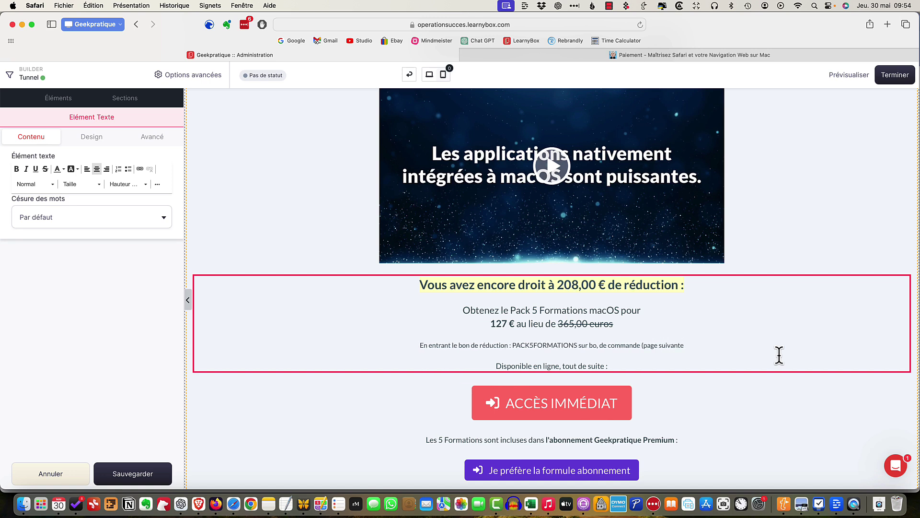
pyautogui.write(')')
# Format the coupon line in bold at 22px and colour PACK5FORMATIONS dark red.
pyautogui.moveTo(690, 347); pyautogui.dragTo(392, 345)
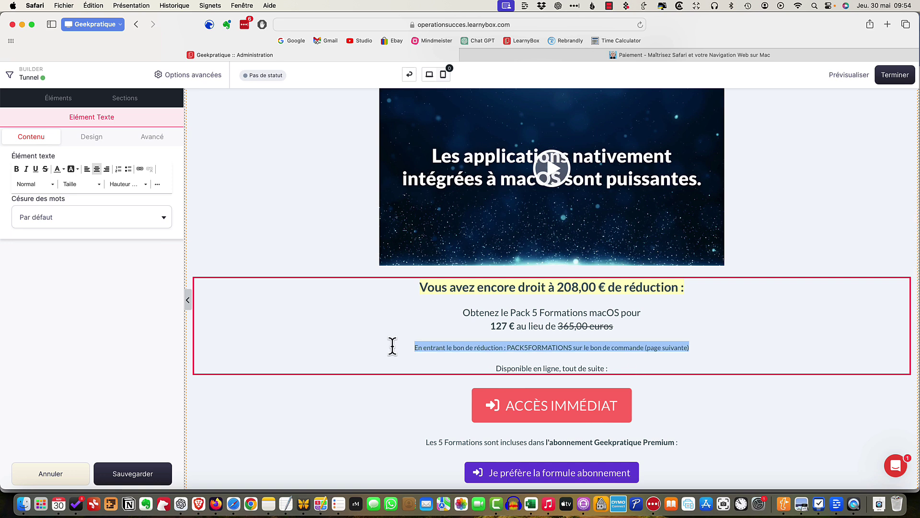
pyautogui.click(78, 186)
pyautogui.click(77, 253)
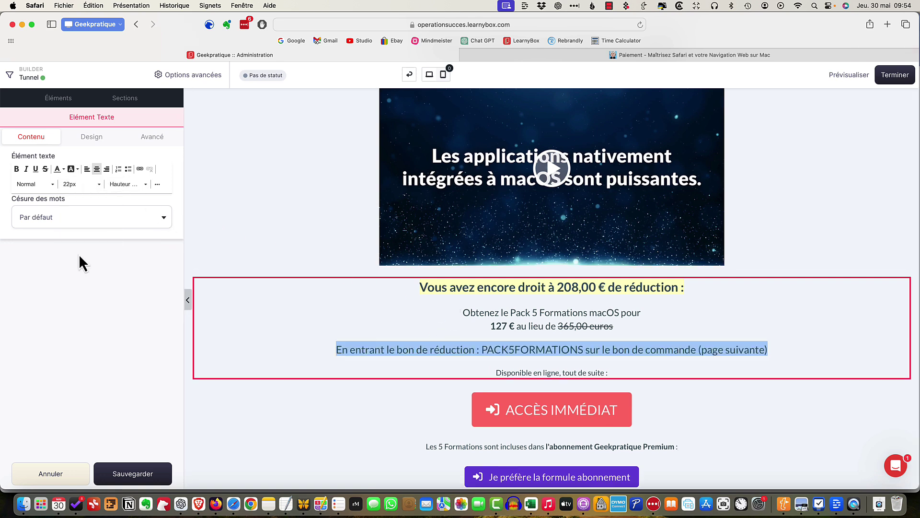
pyautogui.click(62, 169)
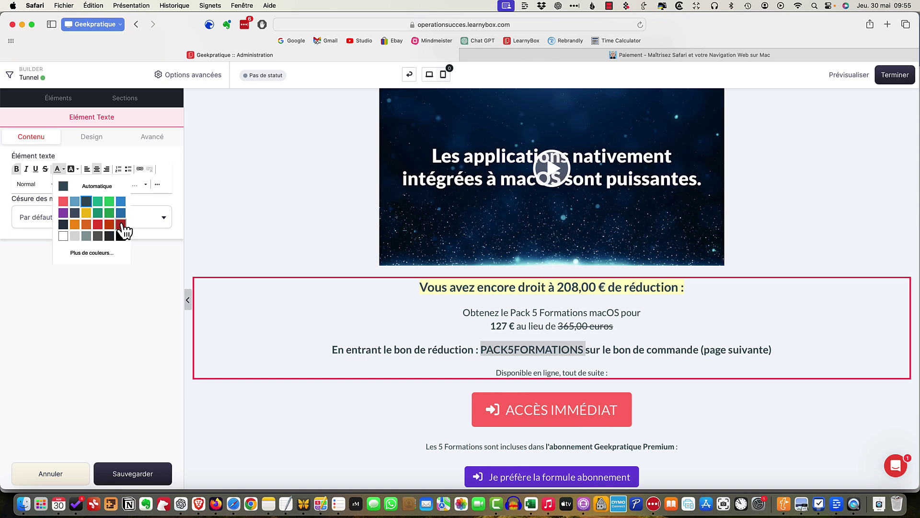
pyautogui.click(121, 224)
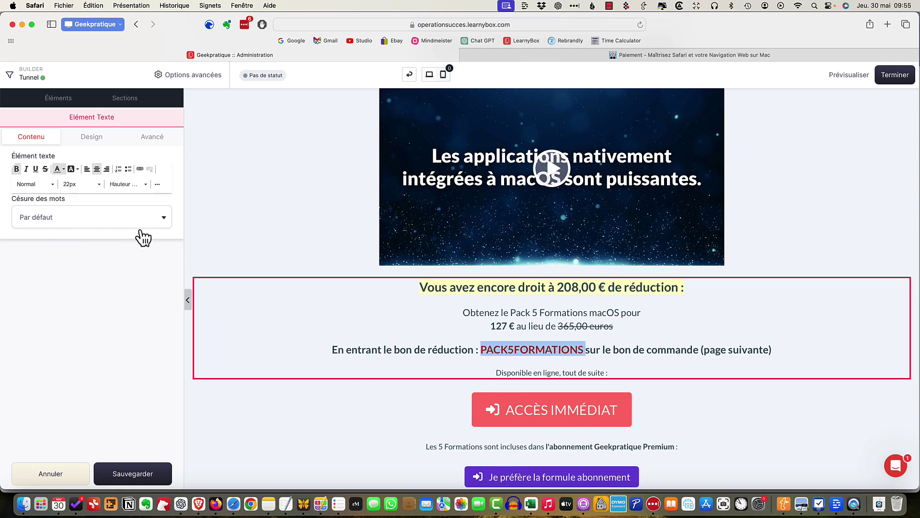
# Put PACK5FORMATIONS on its own line, with the wording before and after it on separate lines, and save the changes.
pyautogui.click(664, 332)
pyautogui.click(480, 350)
pyautogui.hotkey('shift', 'Return')
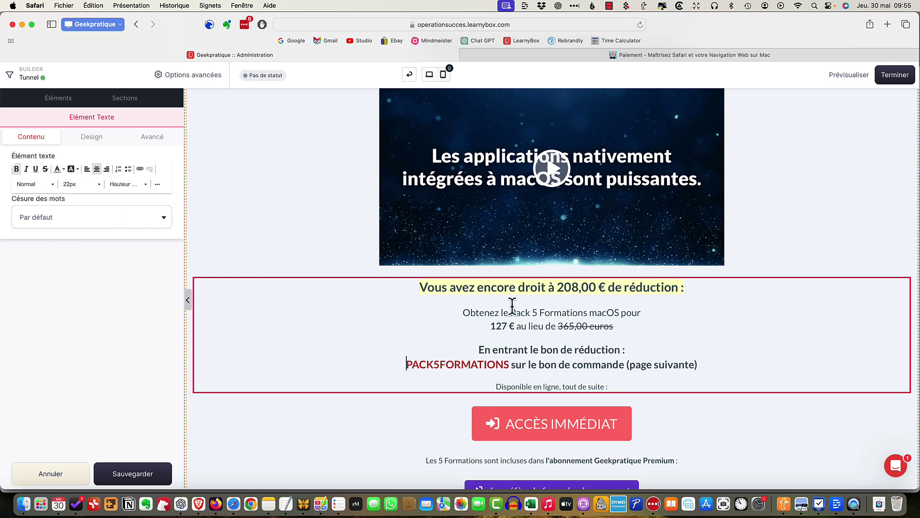
pyautogui.click(511, 364)
pyautogui.hotkey('shift', 'Return')
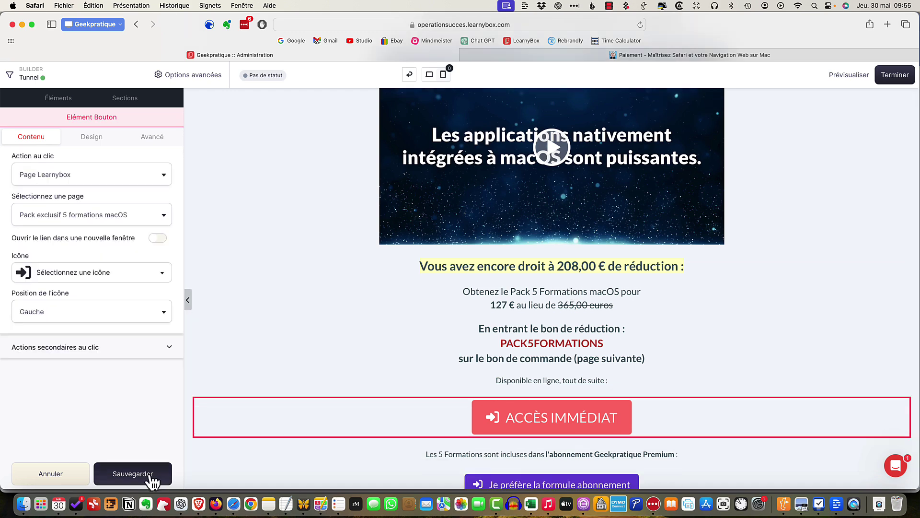
pyautogui.click(149, 476)
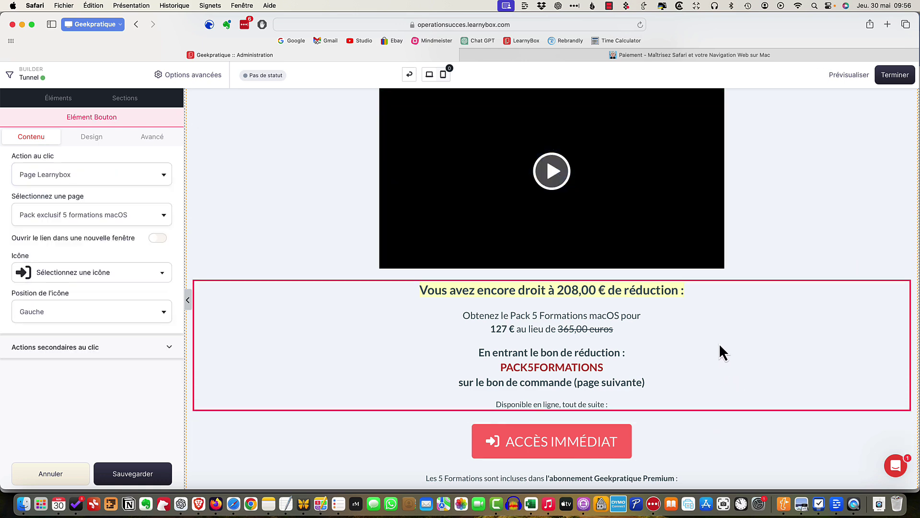
pyautogui.click(718, 342)
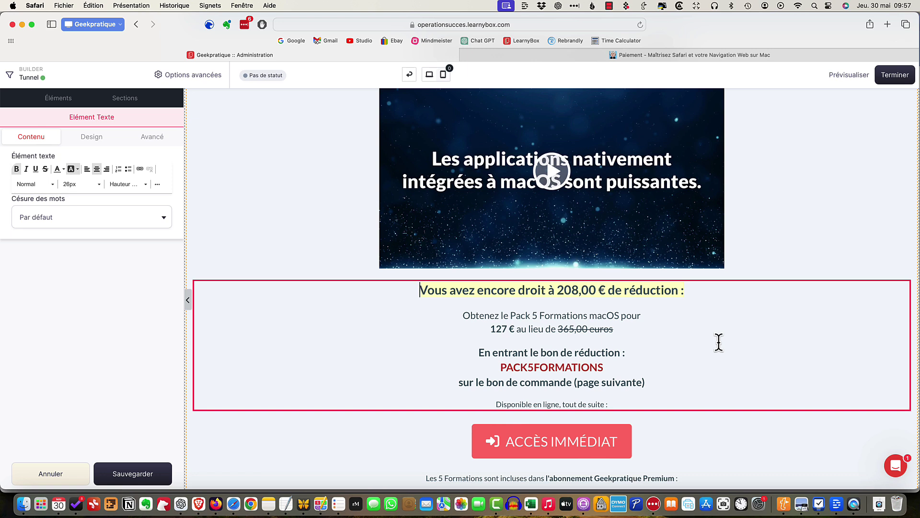
pyautogui.click(151, 476)
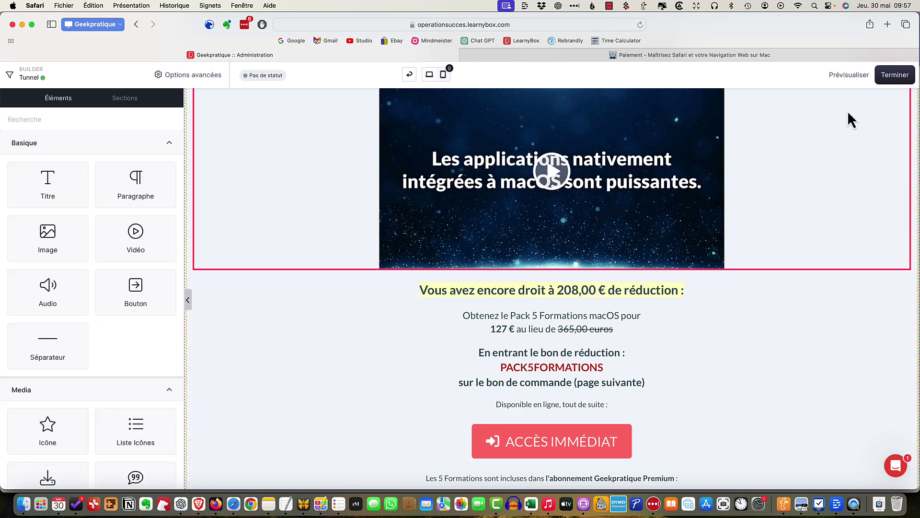
# Preview the sales page and review its title, video, prices, coupon text and both buttons down to the footer.
pyautogui.click(843, 76)
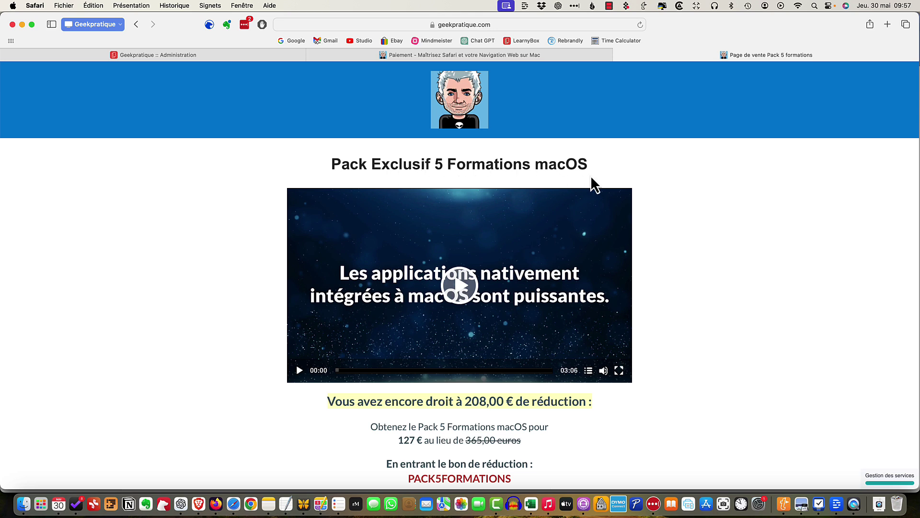
pyautogui.scroll(-3, 697, 235)
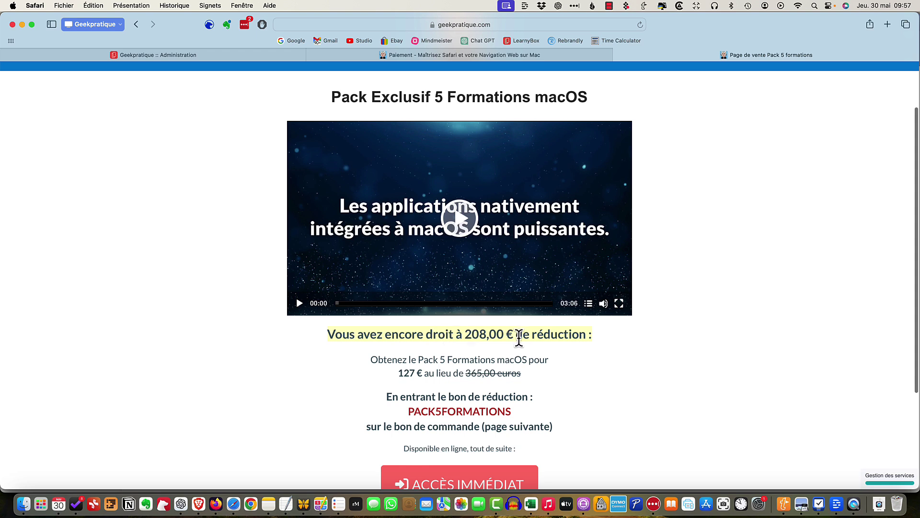
pyautogui.scroll(-2, 575, 350)
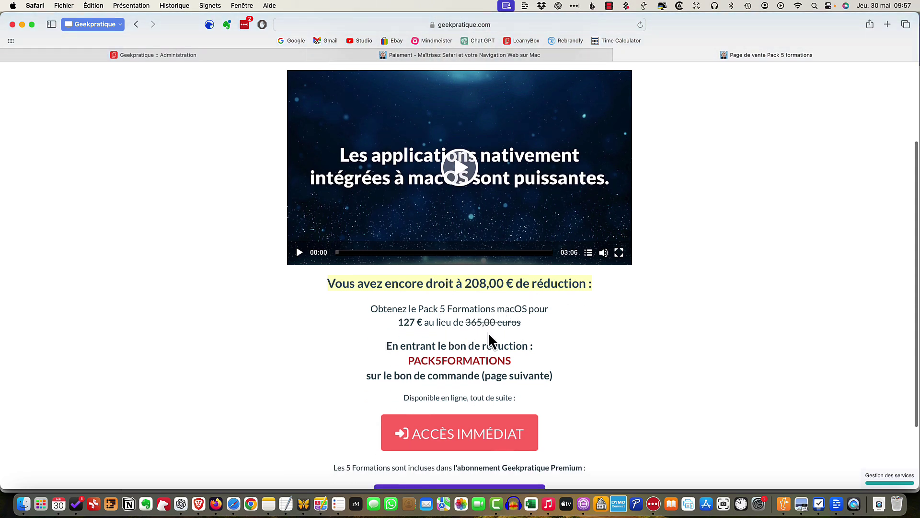
pyautogui.scroll(-1, 538, 337)
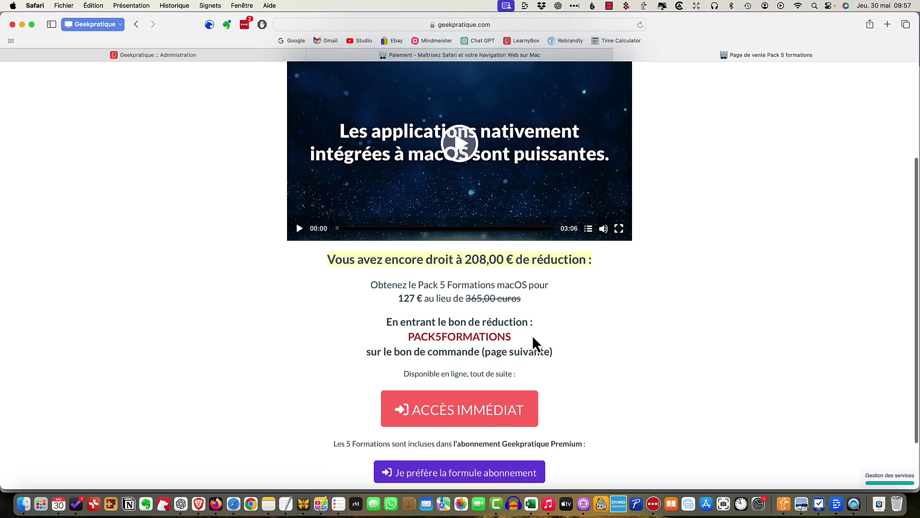
pyautogui.scroll(-1, 532, 340)
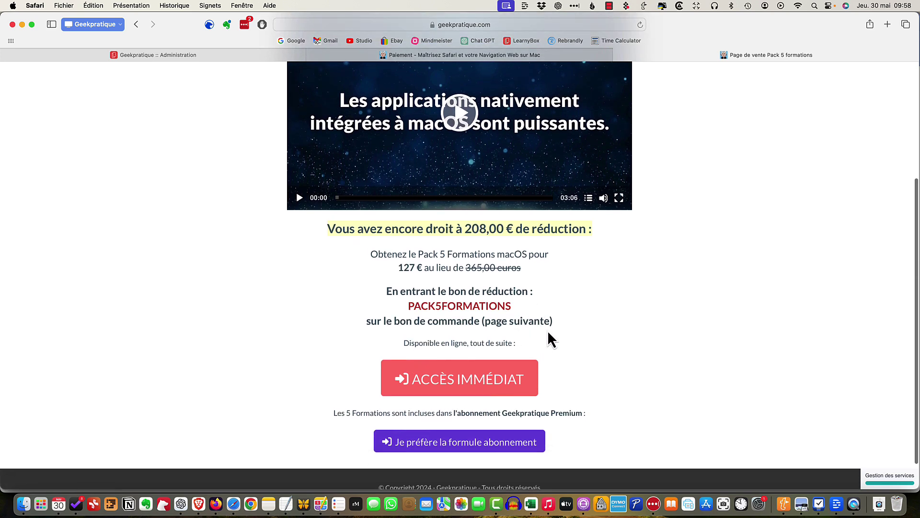
pyautogui.scroll(-1, 527, 338)
pyautogui.scroll(-1, 530, 354)
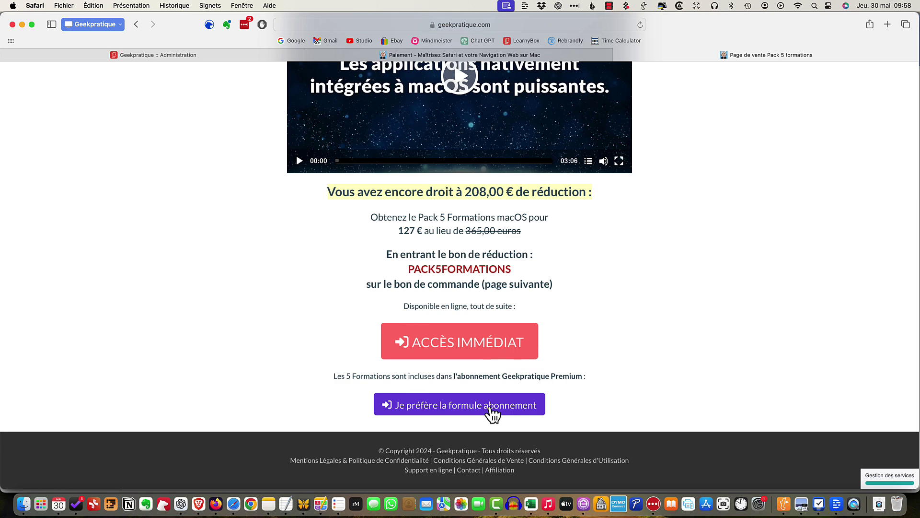
pyautogui.scroll(5, 688, 384)
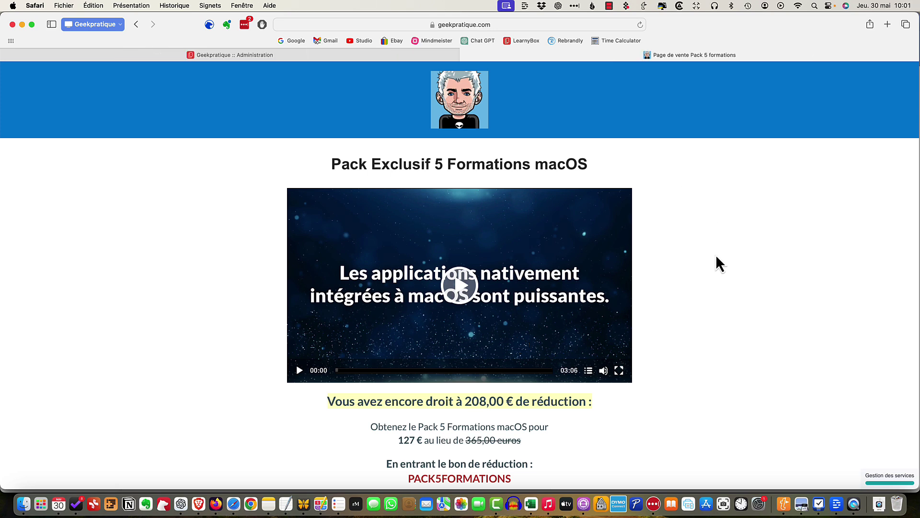
# Test the "ACCÈS IMMÉDIAT" button in the preview and check the order summary against the offer text in the builder.
pyautogui.scroll(-5, 716, 256)
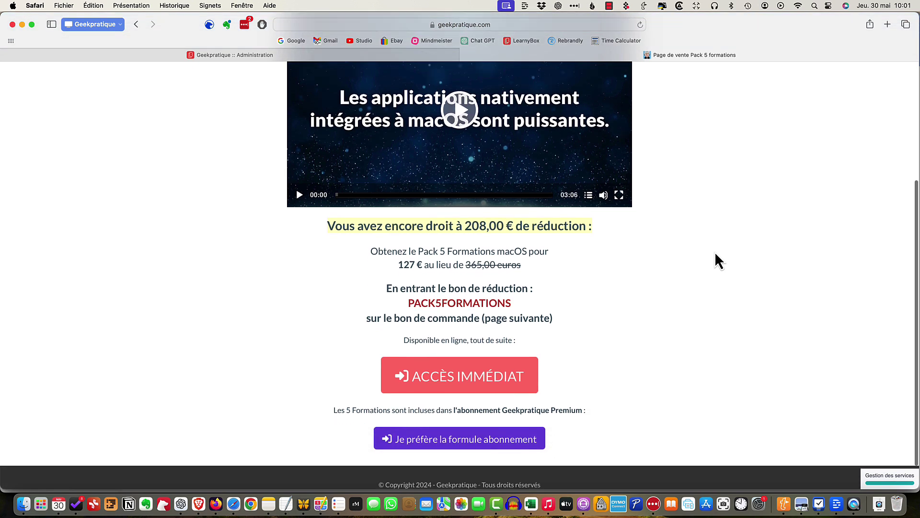
pyautogui.scroll(-1, 715, 253)
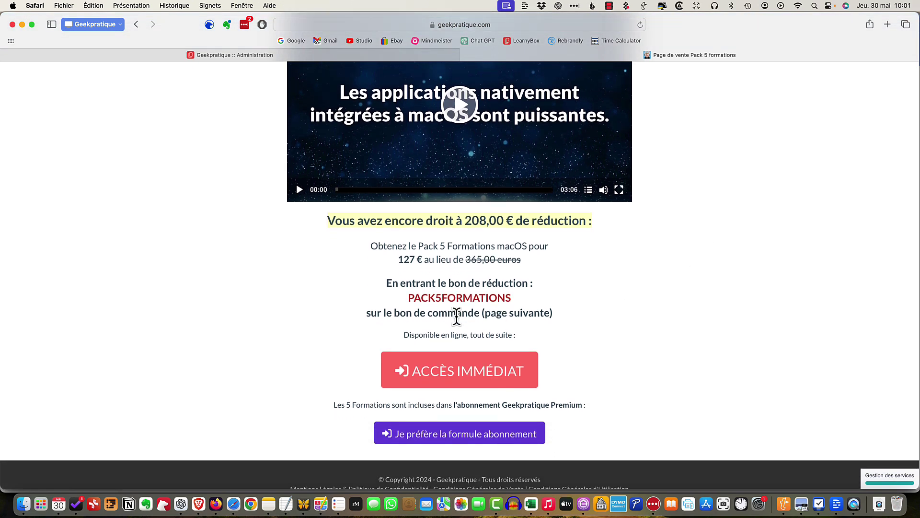
pyautogui.click(464, 373)
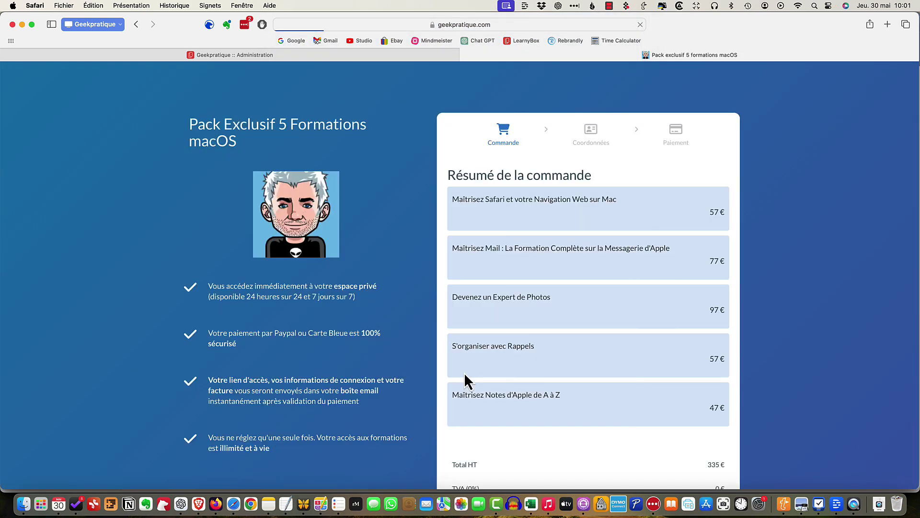
pyautogui.scroll(-5, 562, 272)
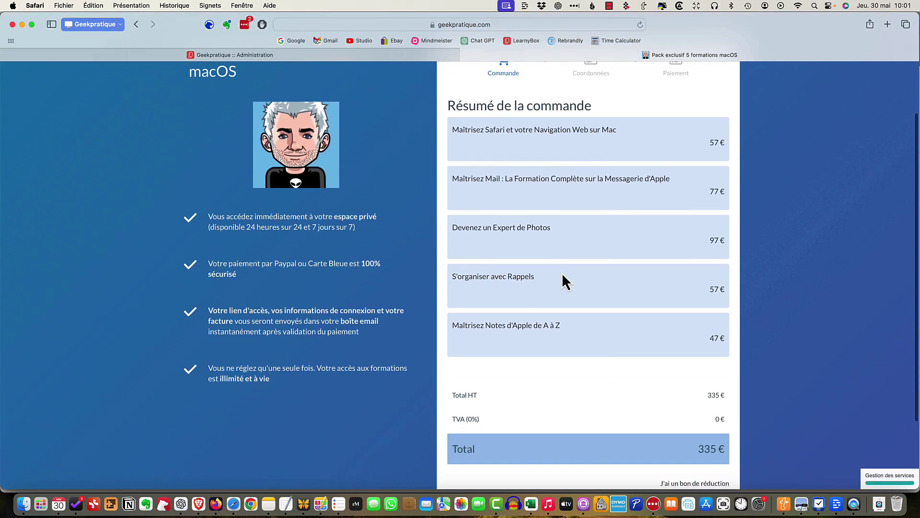
pyautogui.click(393, 57)
pyautogui.scroll(-10, 548, 309)
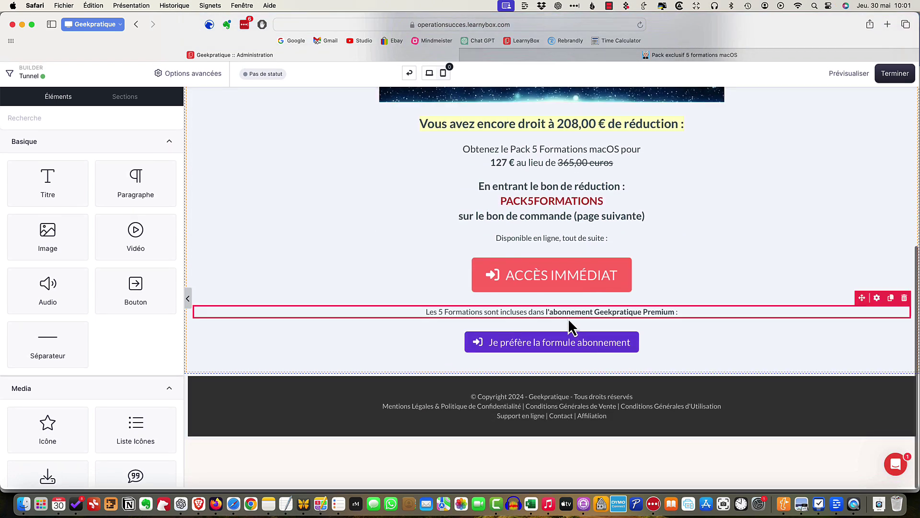
pyautogui.click(511, 54)
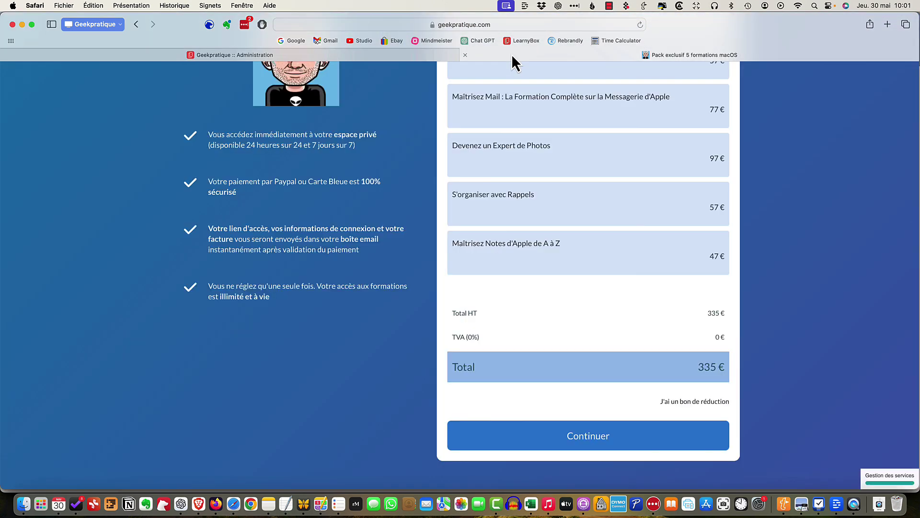
# Go back to the sales page preview, test the "Je préfère la formule abonnement" button, and close the preview to return to the builder.
pyautogui.click(136, 24)
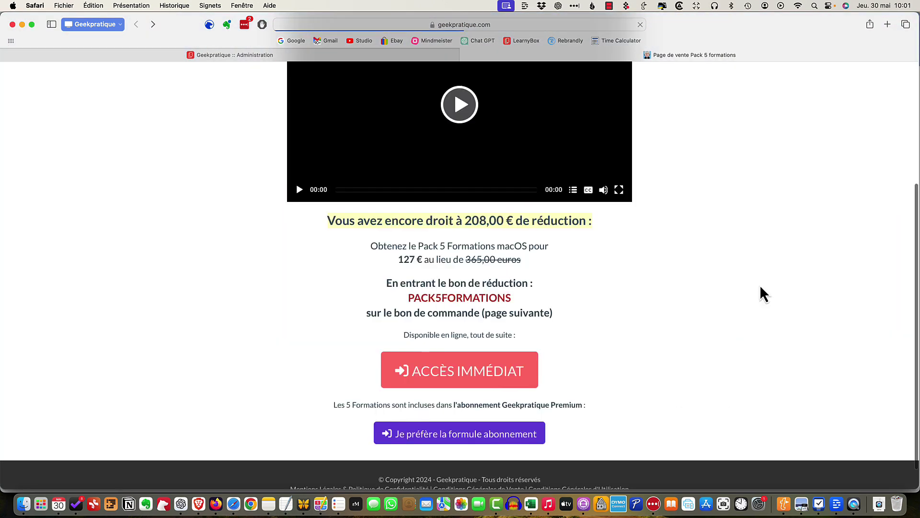
pyautogui.scroll(-1, 759, 286)
pyautogui.click(420, 404)
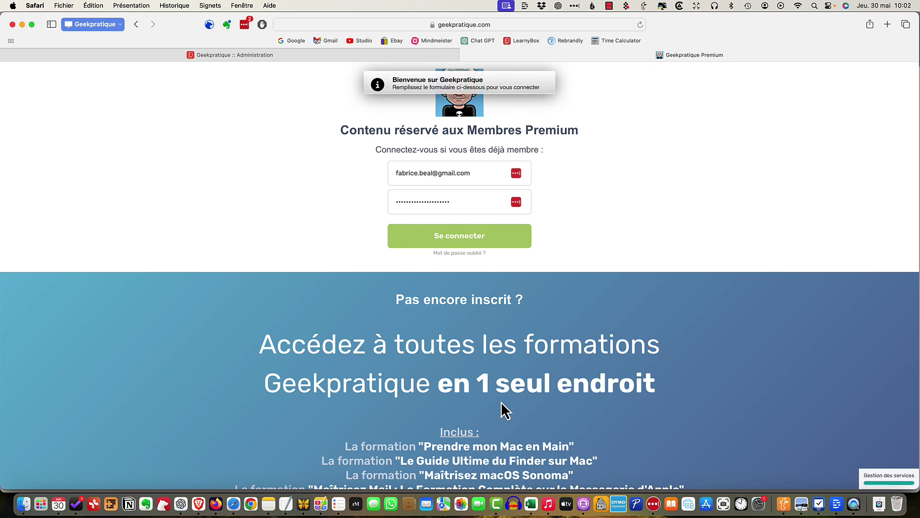
pyautogui.click(465, 55)
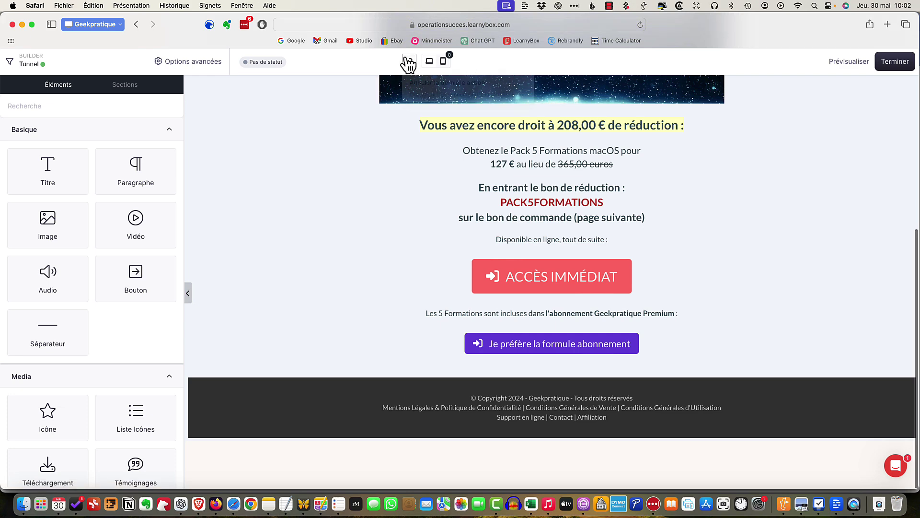
pyautogui.scroll(6, 694, 236)
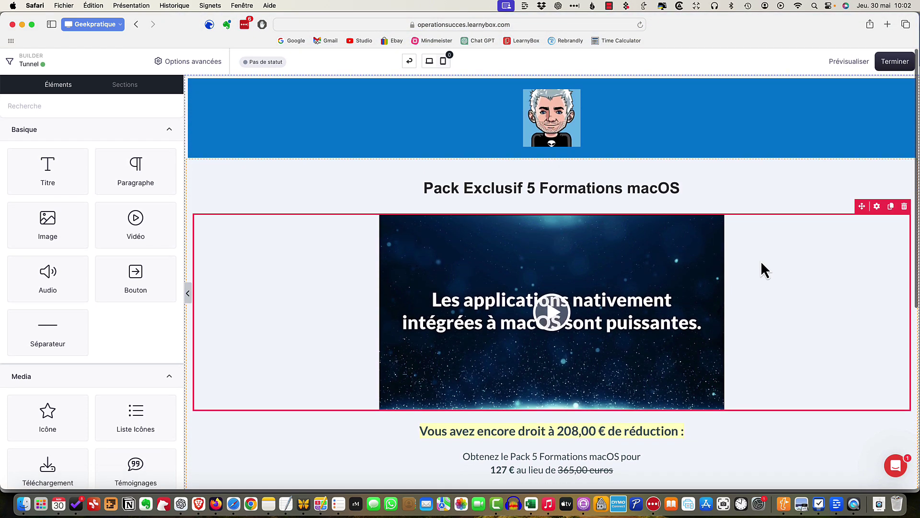